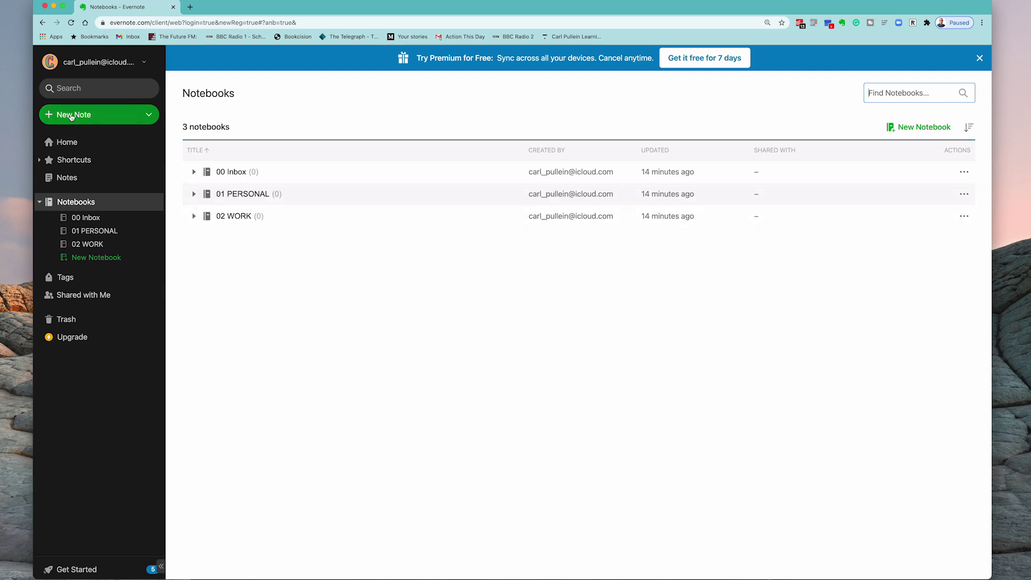
Show the empty All Notes list, dismiss the Try Premium banner, and view the new-note templates.
{"action": "left_click", "coordinate": [66, 177]}
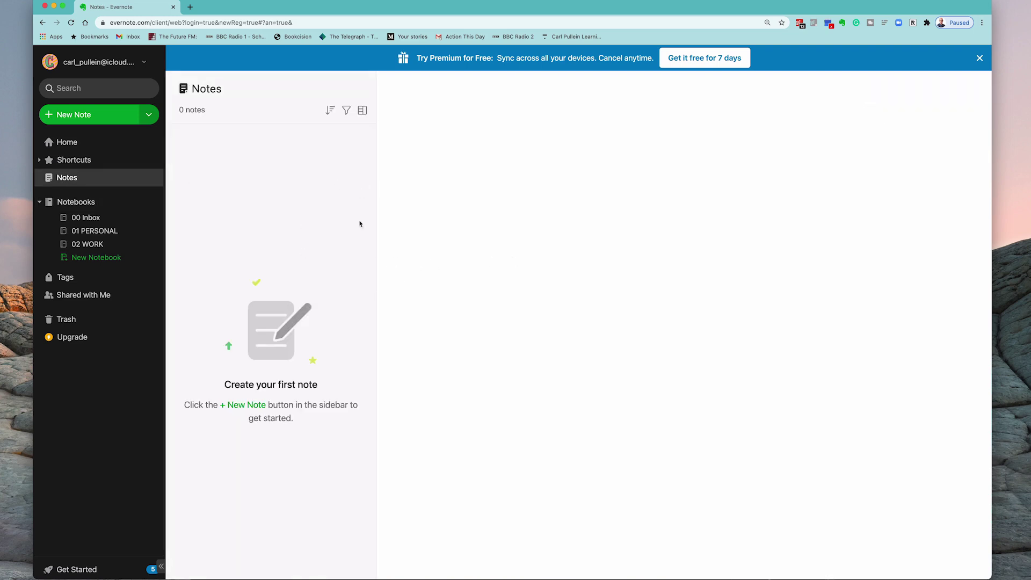
{"action": "left_click", "coordinate": [979, 59]}
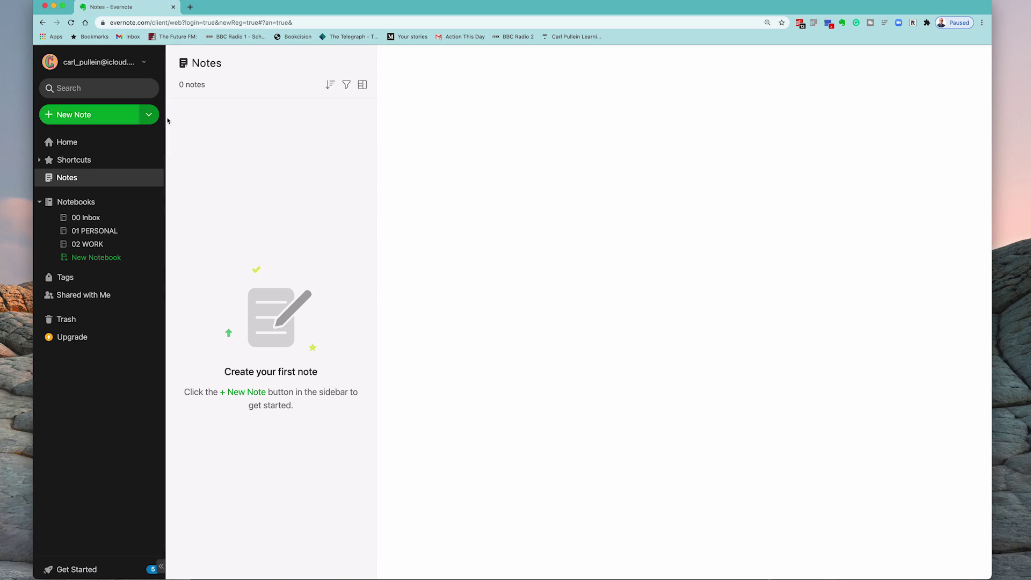
{"action": "left_click", "coordinate": [149, 115]}
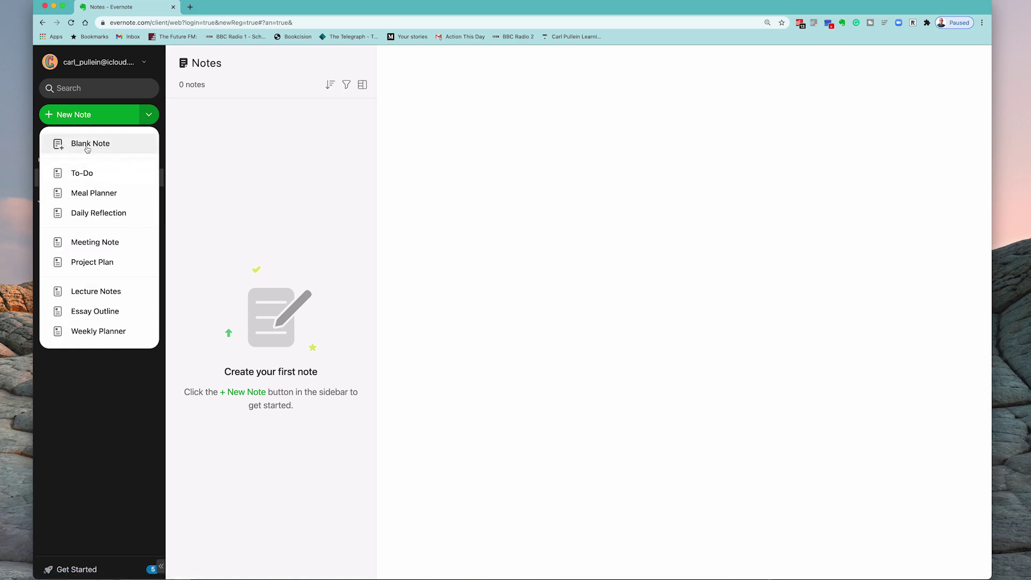
Create a blank note titled 'My First Note' in 00 Inbox.
{"action": "left_click", "coordinate": [203, 128]}
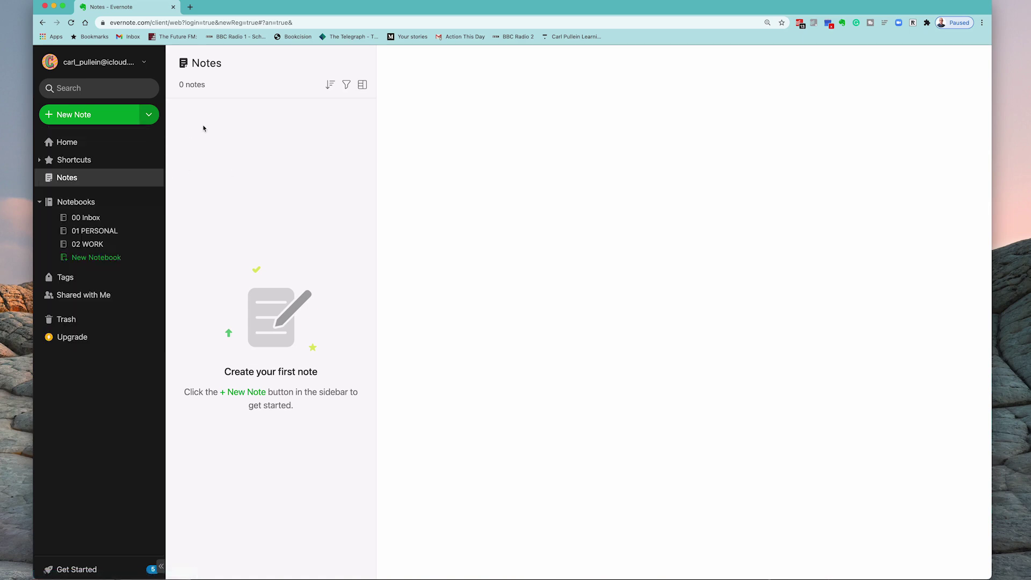
{"action": "left_click", "coordinate": [77, 114]}
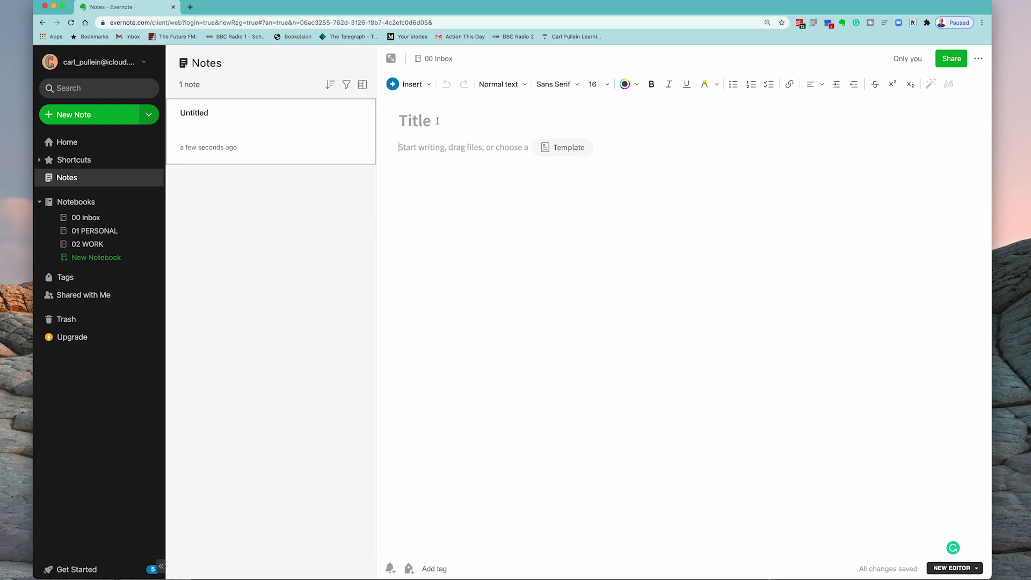
{"action": "left_click", "coordinate": [437, 121]}
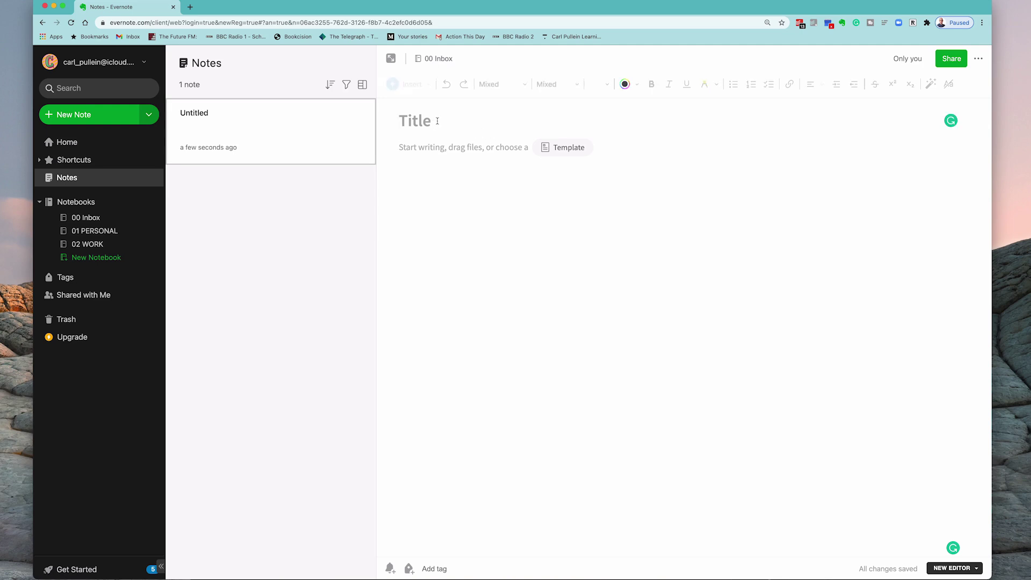
{"action": "type", "text": "My First Note"}
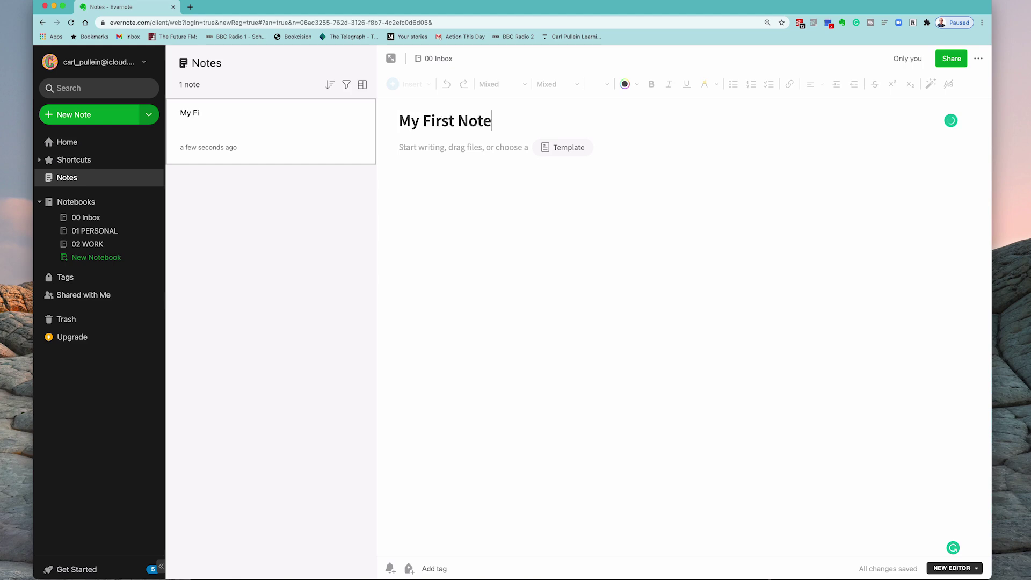
{"action": "left_click", "coordinate": [444, 158]}
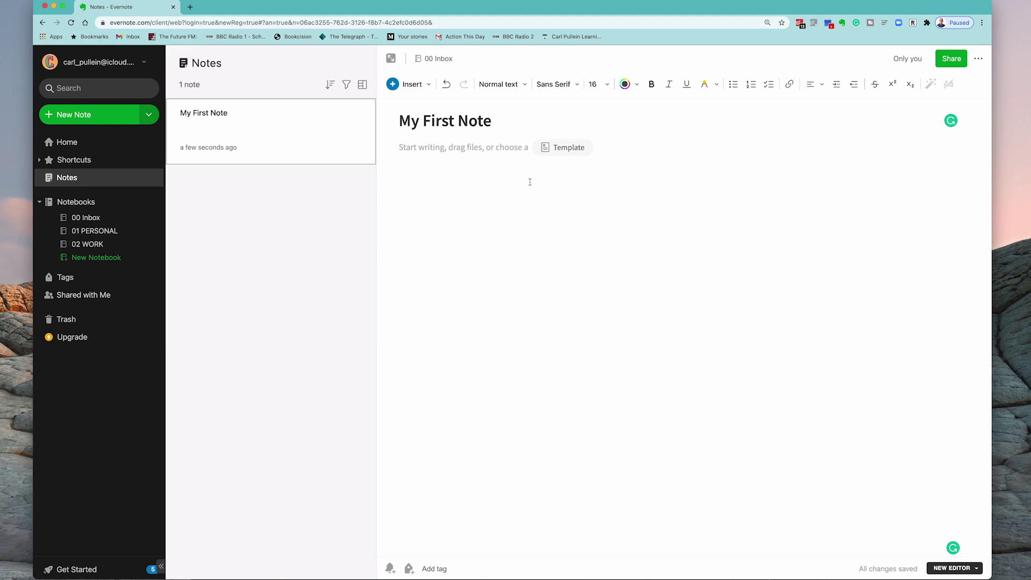
Write the body lines 'This is my first Evernote note' and 'This is how to create a note', fixing typos.
{"action": "type", "text": "This is my fider"}
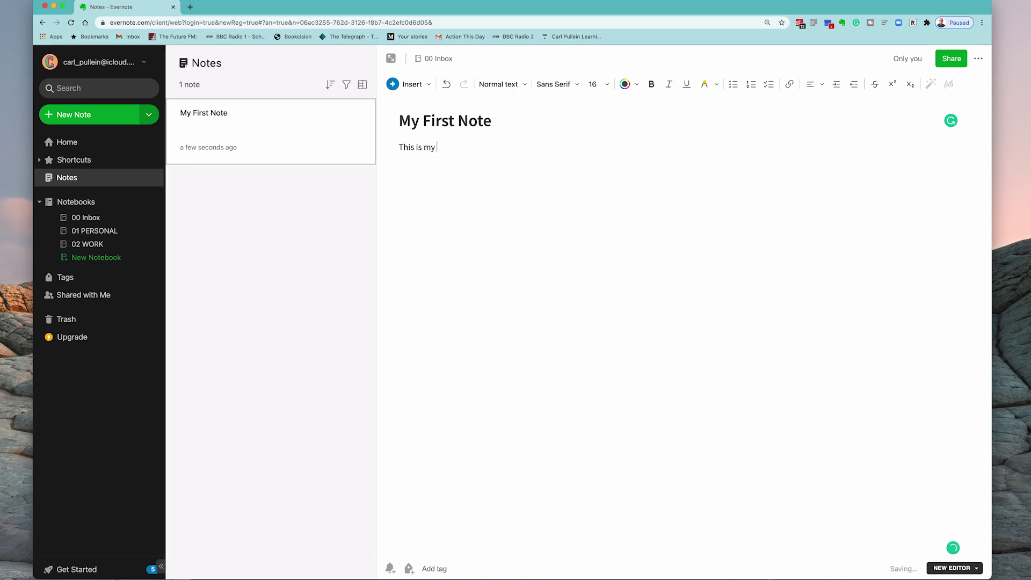
{"action": "key", "text": "BackSpace"}
{"action": "type", "text": "rst Evwernote n"}
{"action": "key", "text": "BackSpace"}
{"action": "key", "text": "BackSpace"}
{"action": "key", "text": "BackSpace"}
{"action": "key", "text": "BackSpace"}
{"action": "type", "text": "ernote note"}
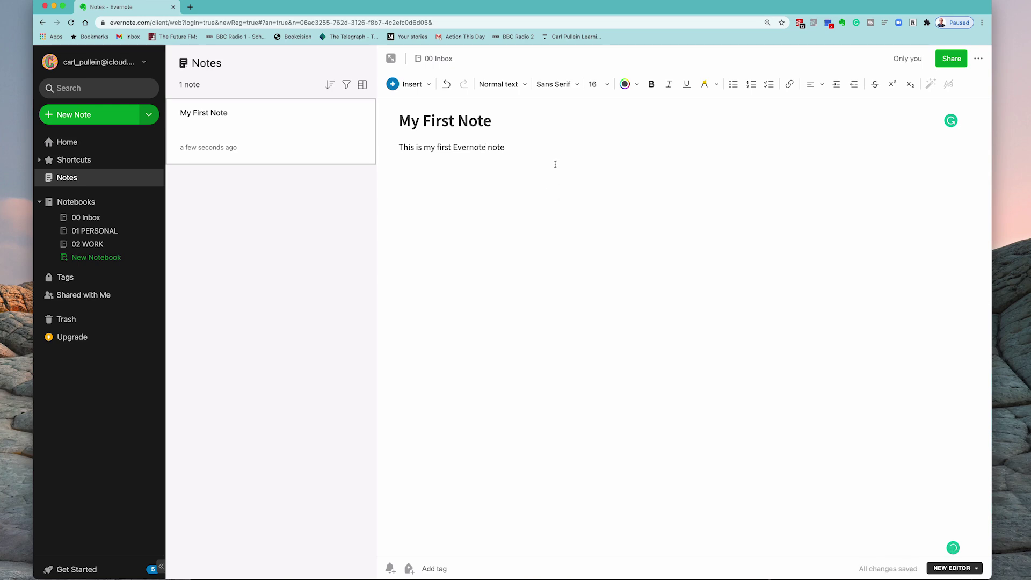
{"action": "key", "text": "Return"}
{"action": "type", "text": "This is how t ocreate"}
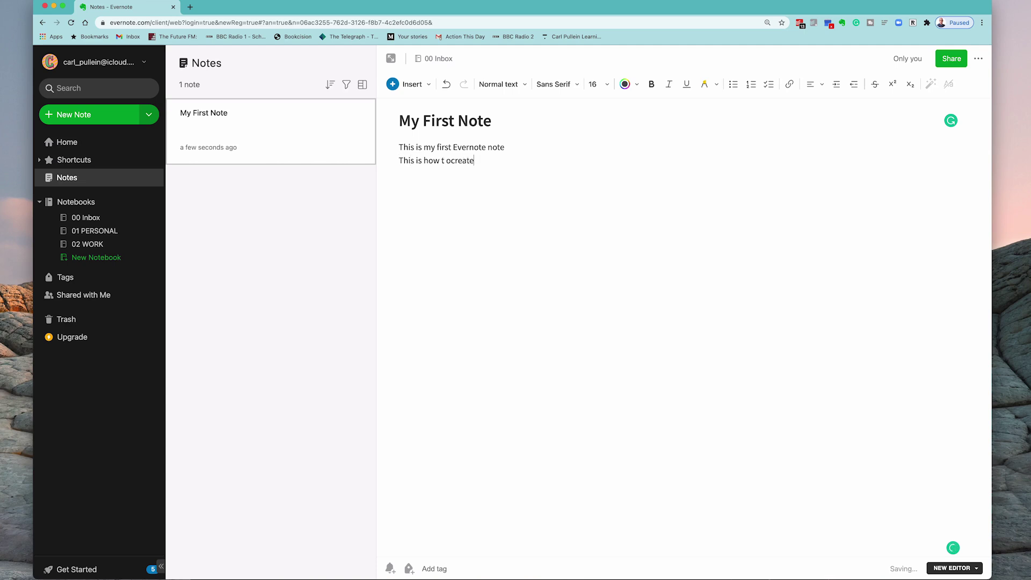
{"action": "type", "text": " a note"}
{"action": "left_click", "coordinate": [450, 160]}
{"action": "key", "text": "Left"}
{"action": "key", "text": "Left"}
{"action": "key", "text": "BackSpace"}
Make the line 'This is my first Evernote note' a Medium header.
{"action": "left_click_drag", "start_coordinate": [400, 146], "coordinate": [505, 149]}
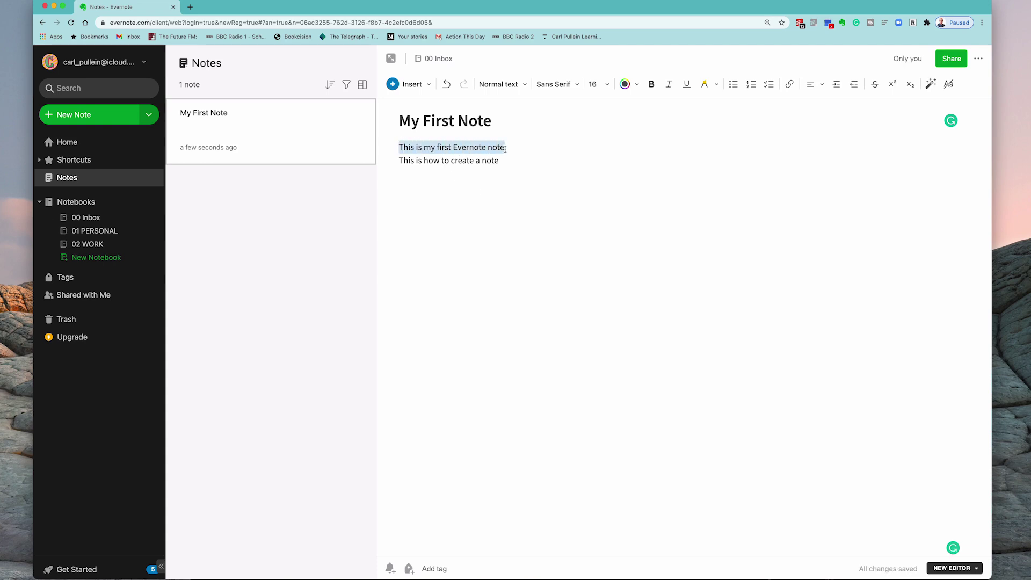
{"action": "left_click", "coordinate": [525, 85]}
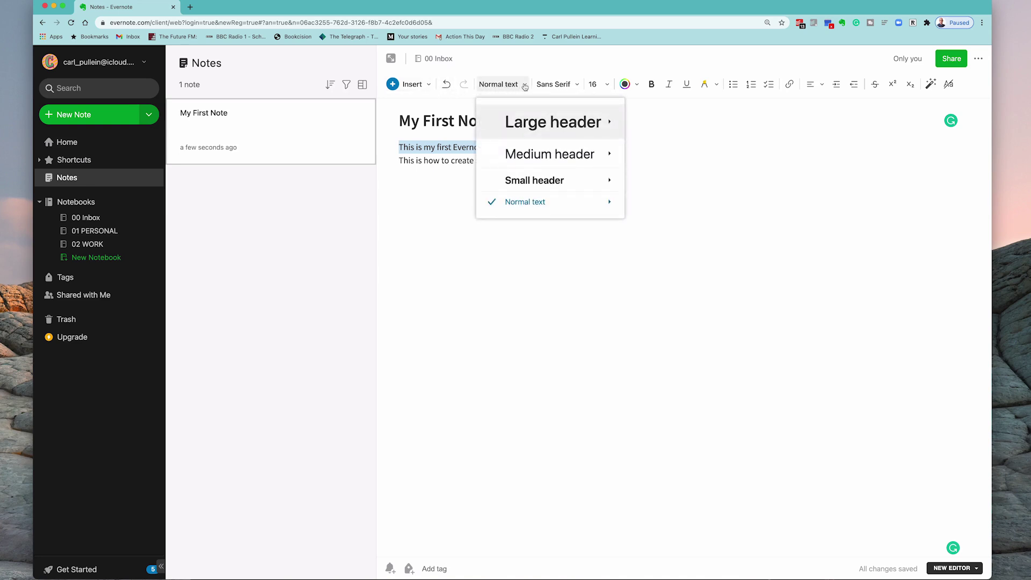
{"action": "left_click", "coordinate": [543, 155]}
{"action": "left_click", "coordinate": [523, 172]}
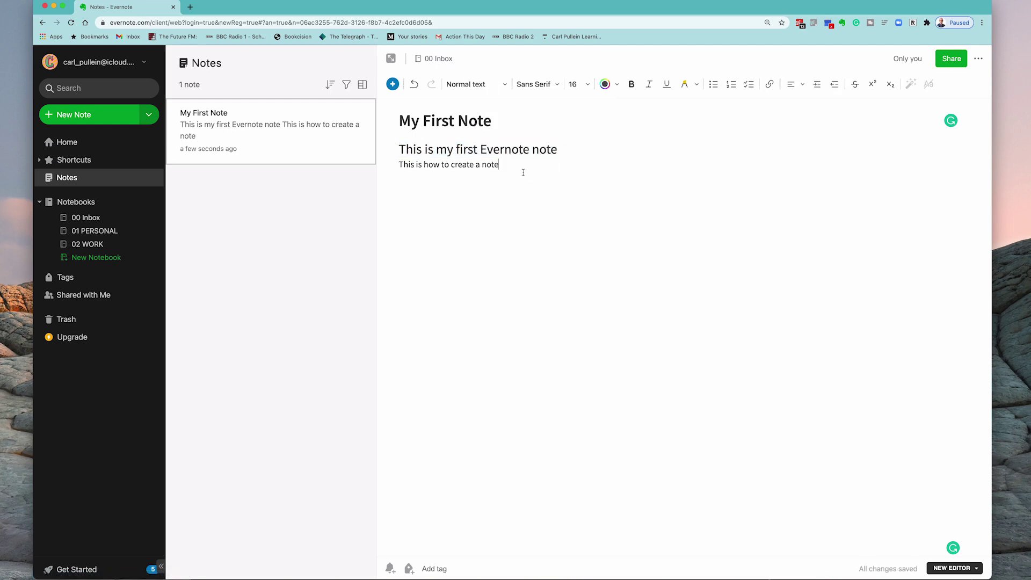
Try bullet, numbered and checklist formats on the second line, then return it to plain text.
{"action": "left_click_drag", "start_coordinate": [499, 165], "coordinate": [396, 163]}
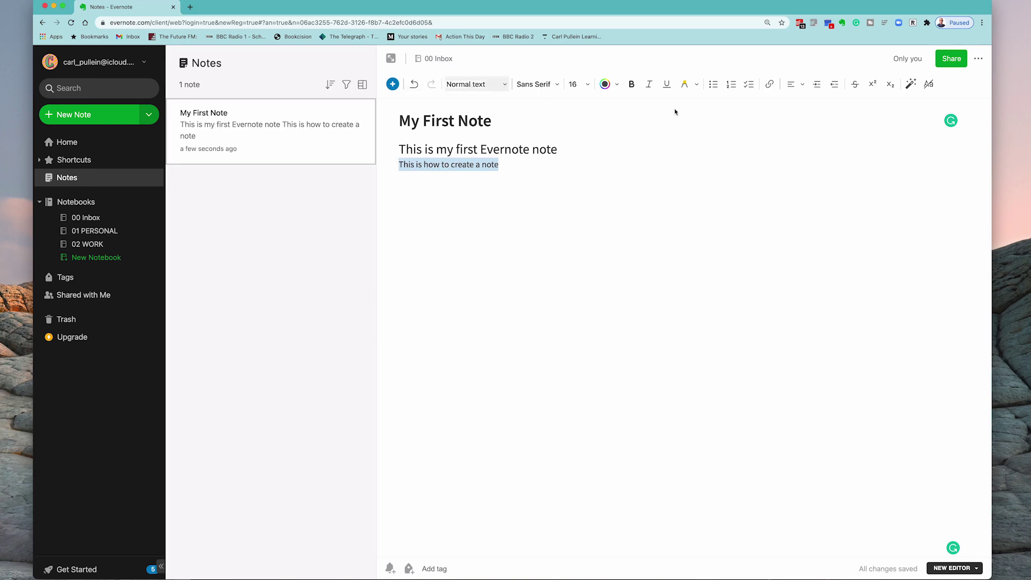
{"action": "left_click", "coordinate": [714, 85]}
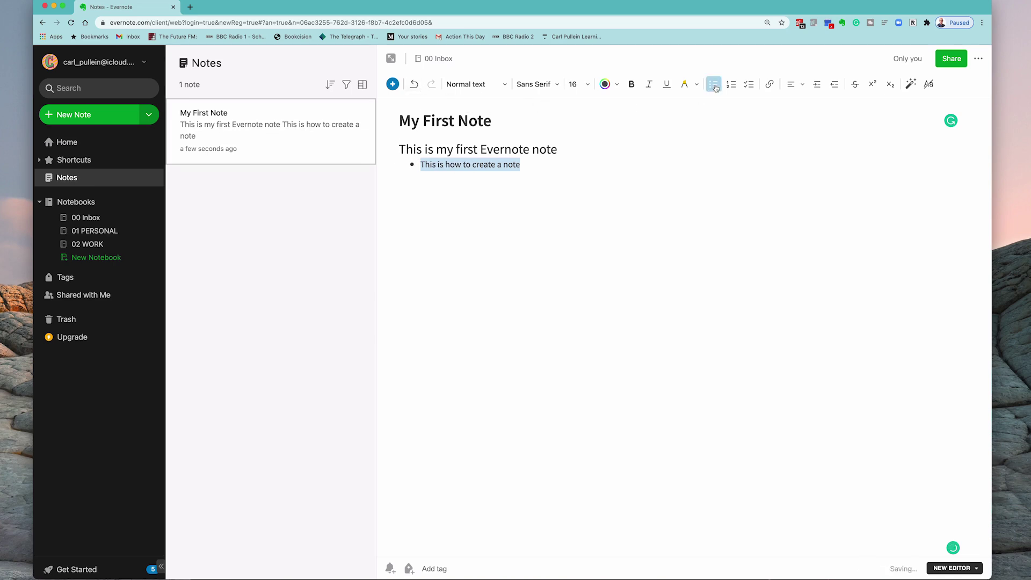
{"action": "left_click", "coordinate": [736, 87]}
{"action": "left_click", "coordinate": [752, 89]}
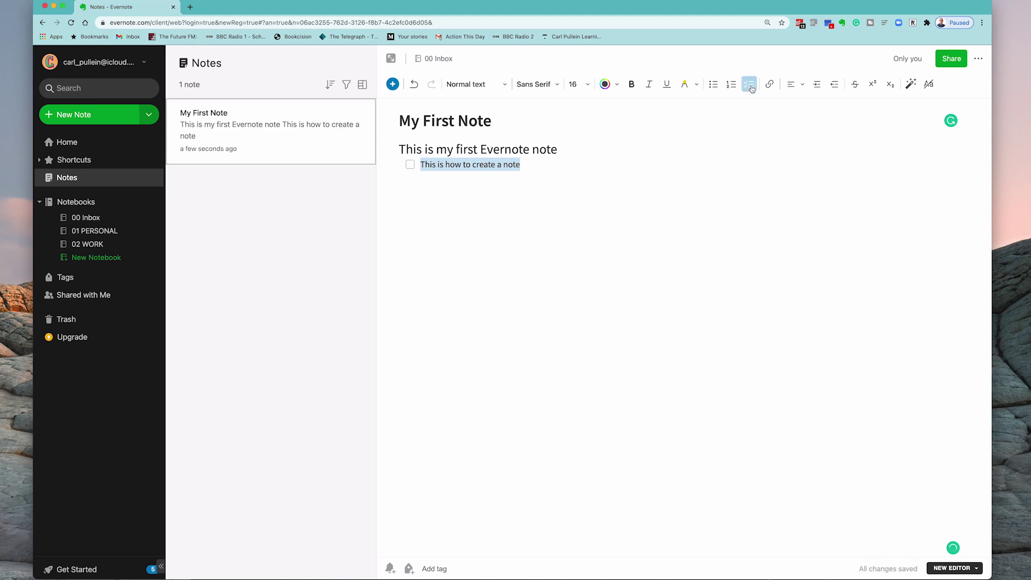
{"action": "left_click", "coordinate": [751, 89]}
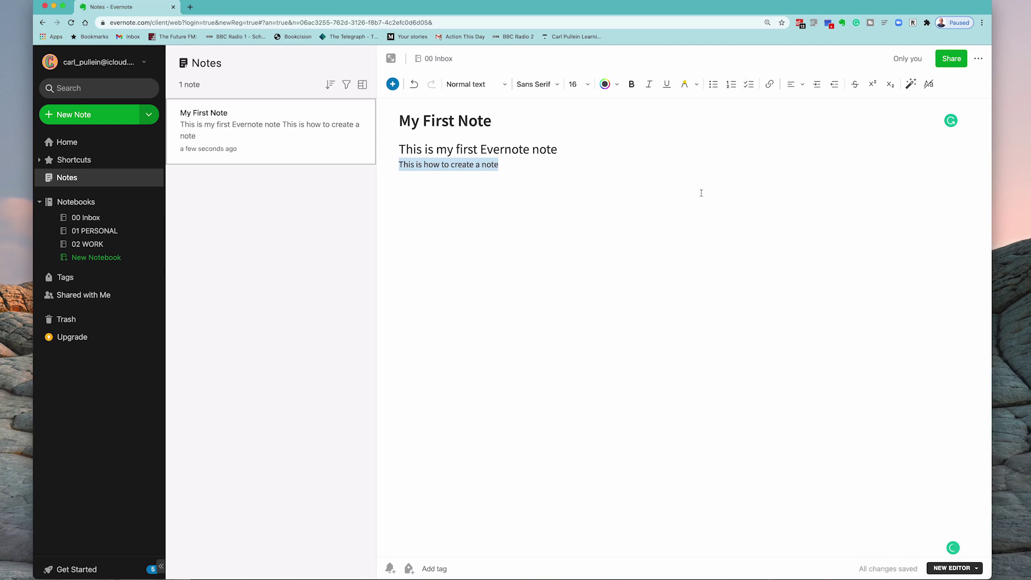
Colour the header line 'This is my first Evernote note' green.
{"action": "key", "text": "Up"}
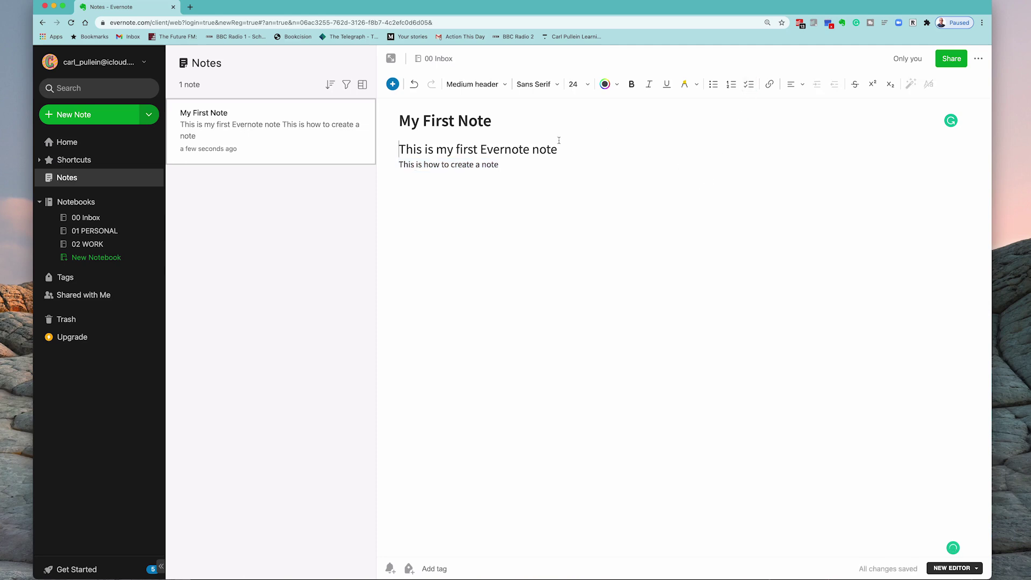
{"action": "left_click_drag", "start_coordinate": [501, 164], "coordinate": [392, 156]}
{"action": "left_click", "coordinate": [557, 154]}
{"action": "left_click_drag", "start_coordinate": [556, 154], "coordinate": [394, 143]}
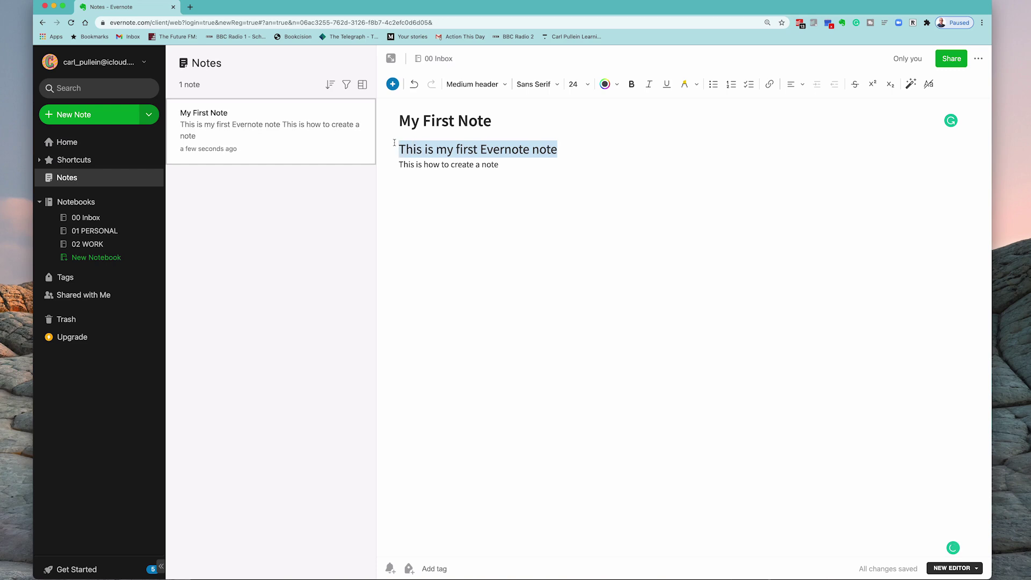
{"action": "left_click", "coordinate": [617, 85]}
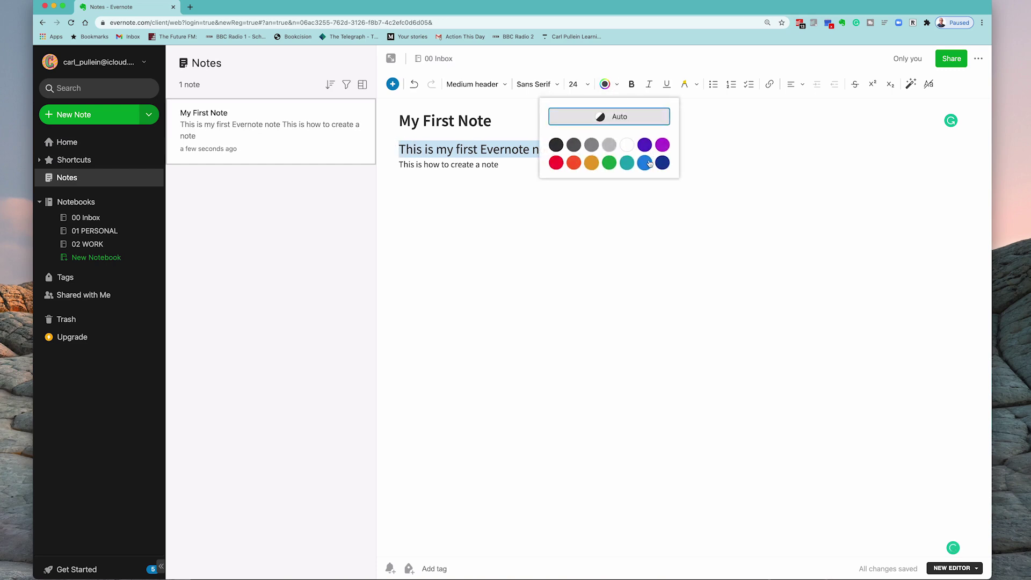
{"action": "left_click", "coordinate": [609, 162]}
{"action": "left_click", "coordinate": [609, 161]}
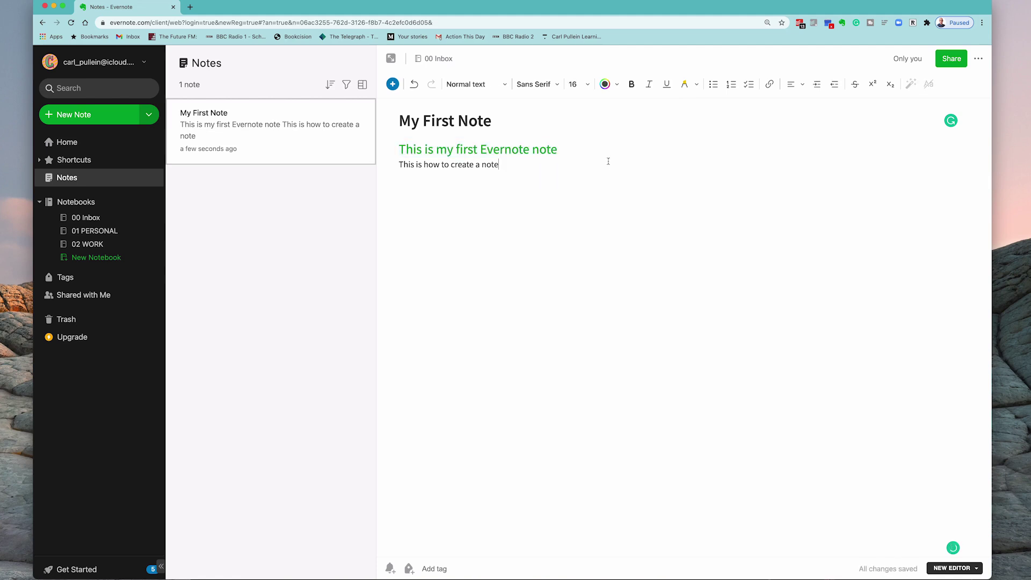
Highlight the second line yellow, then undo the highlight.
{"action": "key", "text": "alt+shift+Left"}
{"action": "key", "text": "alt+shift+Left"}
{"action": "key", "text": "alt+shift+Left"}
{"action": "key", "text": "alt+shift+Left"}
{"action": "key", "text": "alt+shift+Left"}
{"action": "key", "text": "alt+shift+Left"}
{"action": "key", "text": "alt+shift+Left"}
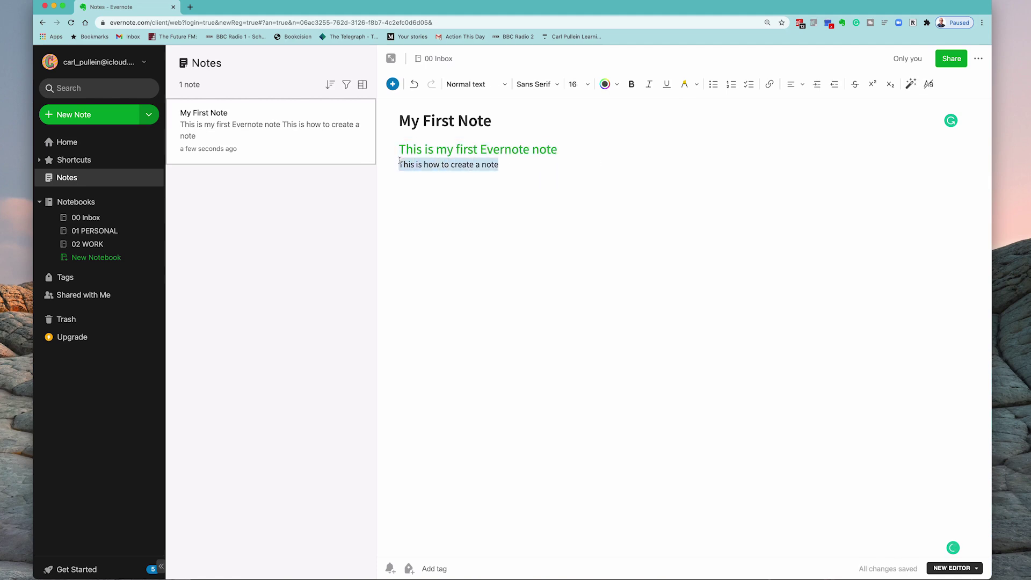
{"action": "left_click", "coordinate": [685, 87]}
{"action": "left_click", "coordinate": [635, 152]}
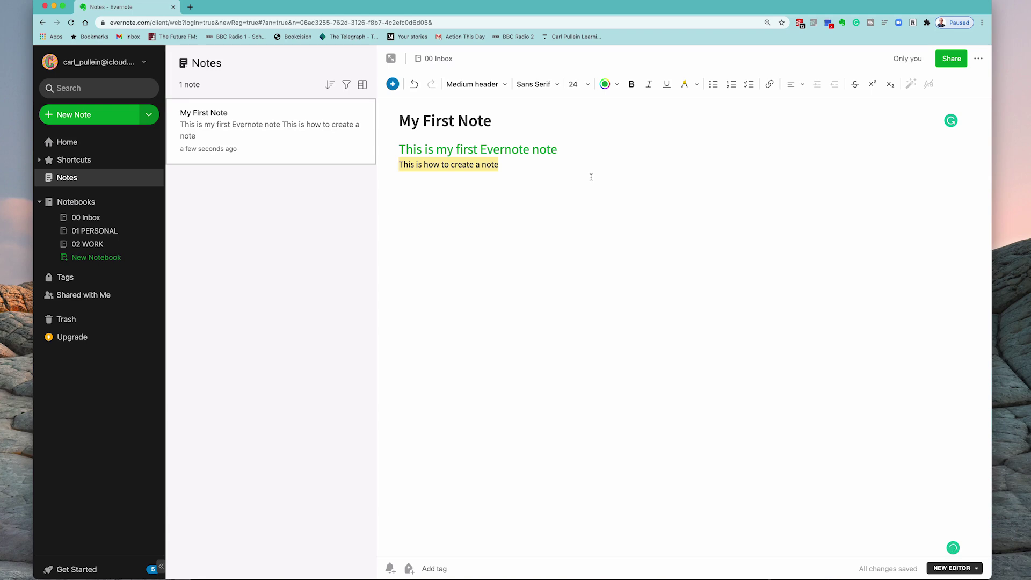
{"action": "key", "text": "ctrl+z"}
{"action": "key", "text": "Right"}
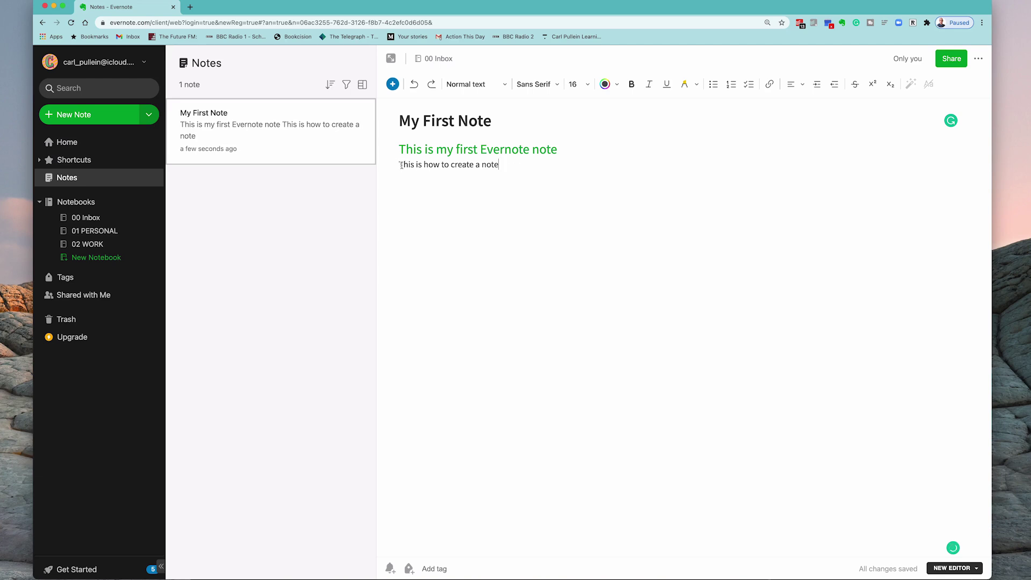
Paste copies of 'This is how to create a note' until the line appears four times.
{"action": "left_click_drag", "start_coordinate": [503, 165], "coordinate": [394, 166]}
{"action": "key", "text": "ctrl+c"}
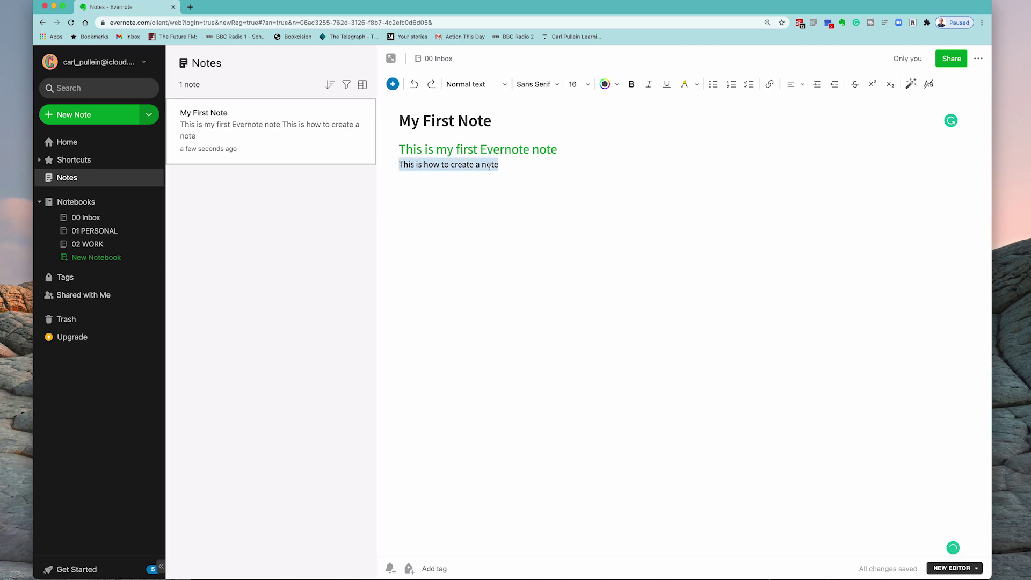
{"action": "left_click", "coordinate": [510, 171]}
{"action": "key", "text": "Return"}
{"action": "key", "text": "ctrl+v"}
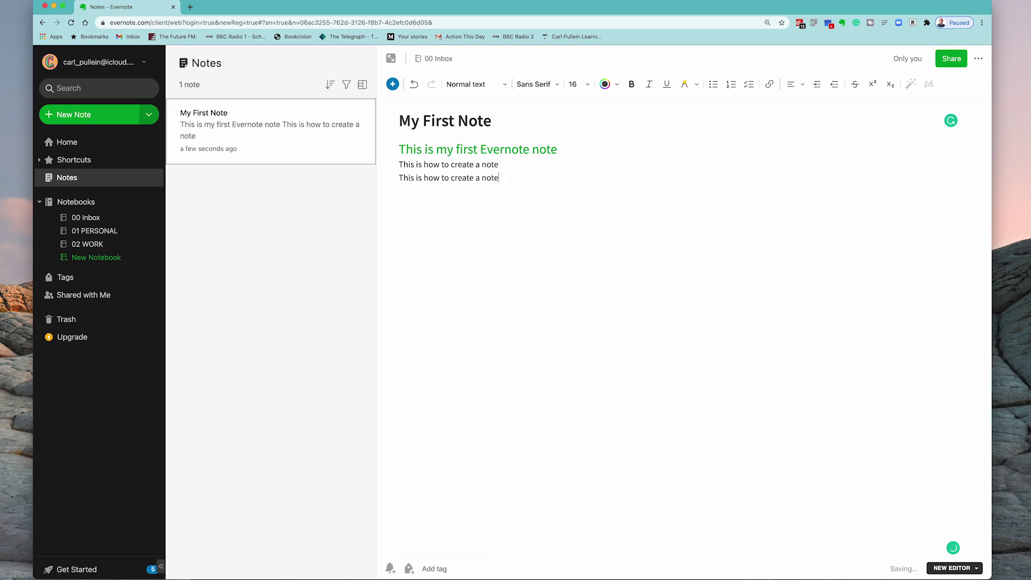
{"action": "key", "text": "super+v"}
{"action": "key", "text": "Return"}
{"action": "key", "text": "super+v"}
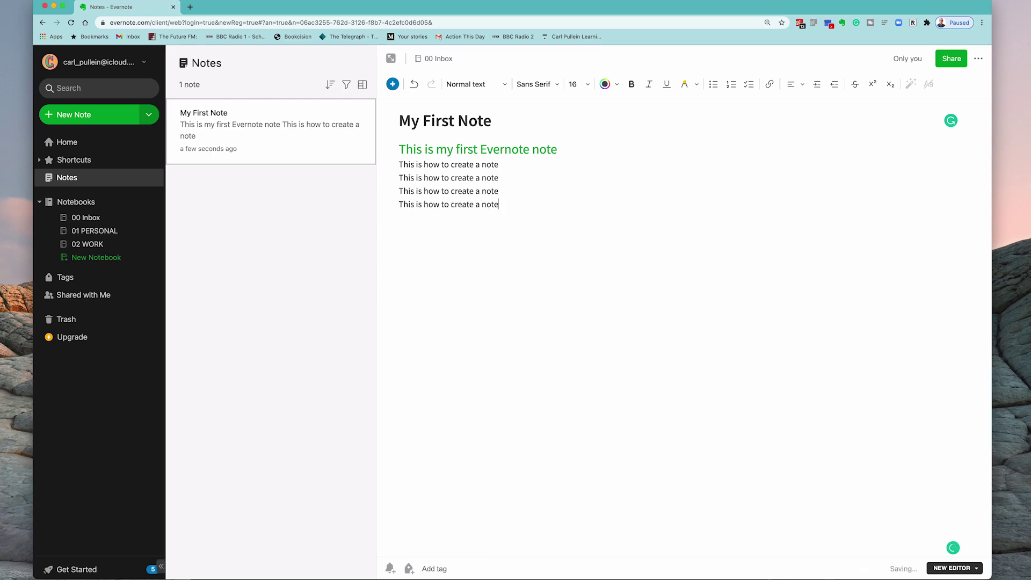
Try bulleted and numbered lists on the four lines, then remove the list formatting.
{"action": "left_click_drag", "start_coordinate": [398, 161], "coordinate": [498, 205]}
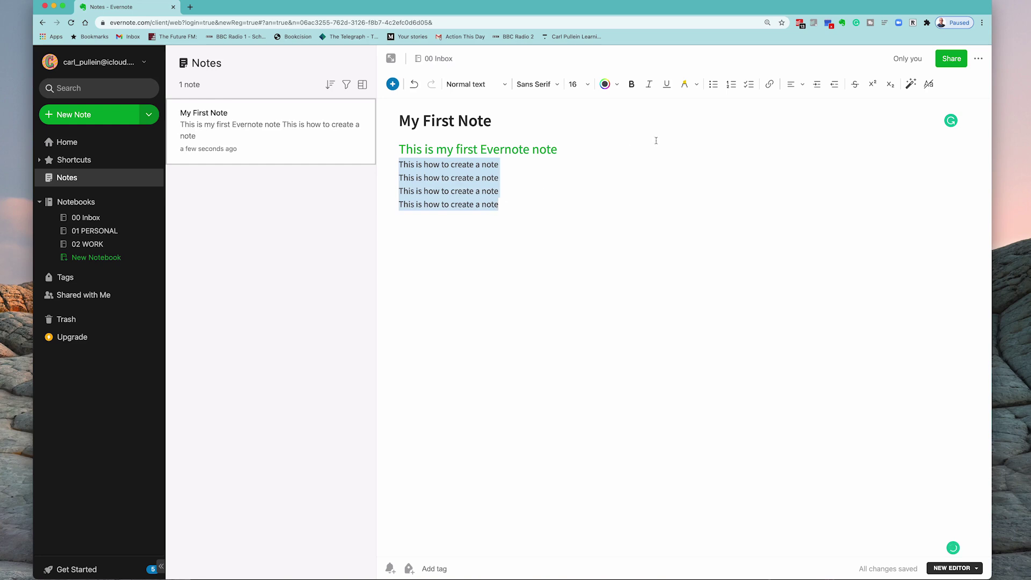
{"action": "left_click", "coordinate": [713, 84]}
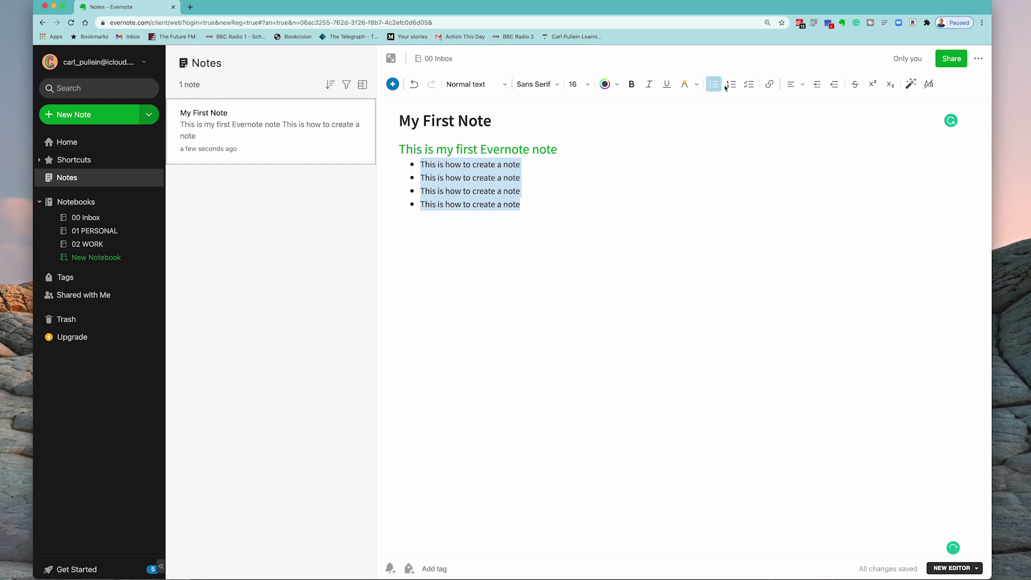
{"action": "left_click", "coordinate": [729, 86]}
{"action": "left_click", "coordinate": [729, 85]}
{"action": "left_click", "coordinate": [401, 180]}
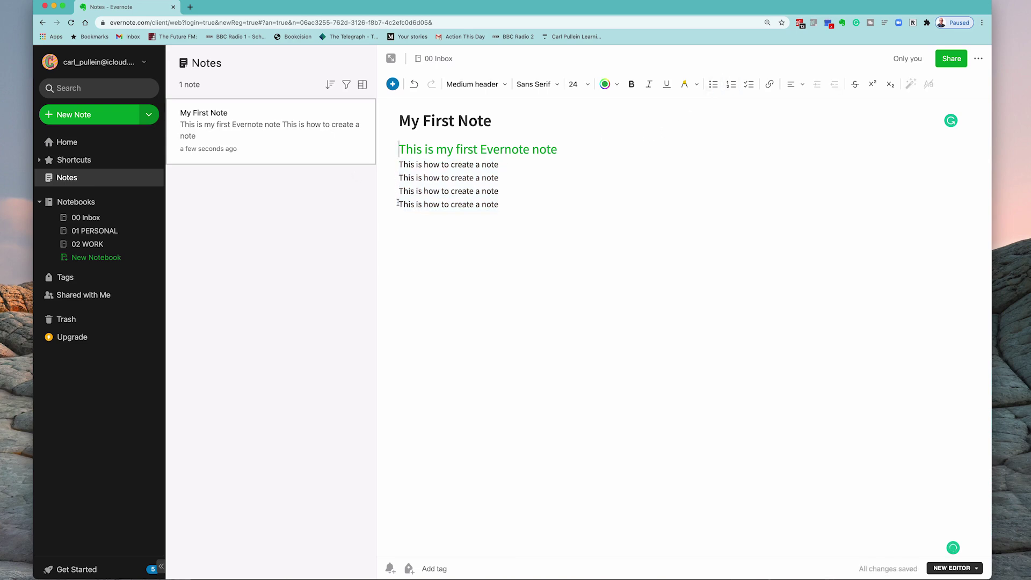
{"action": "left_click_drag", "start_coordinate": [398, 202], "coordinate": [503, 205]}
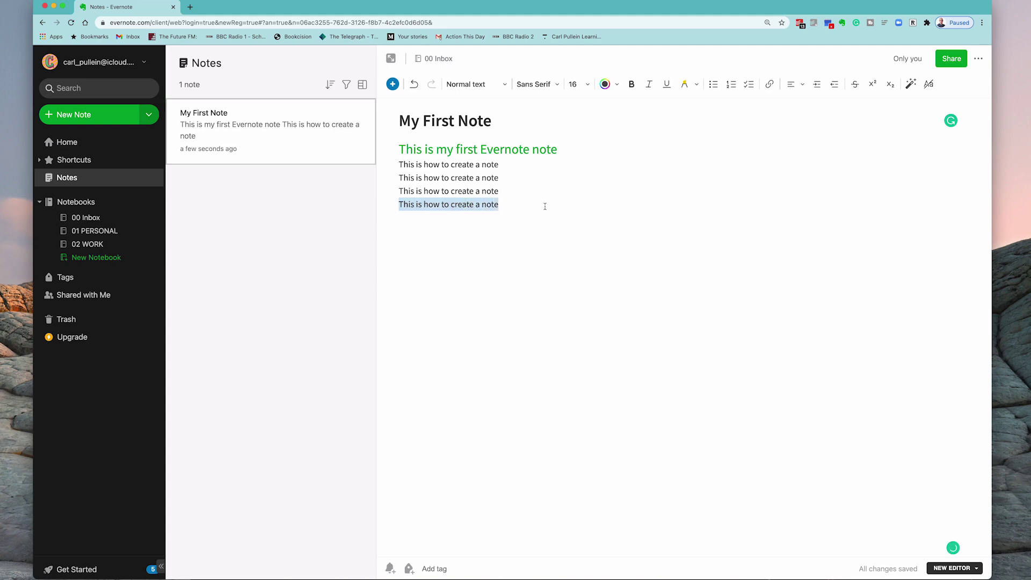
Insert a two-by-two table on a new line below the text.
{"action": "left_click", "coordinate": [392, 85]}
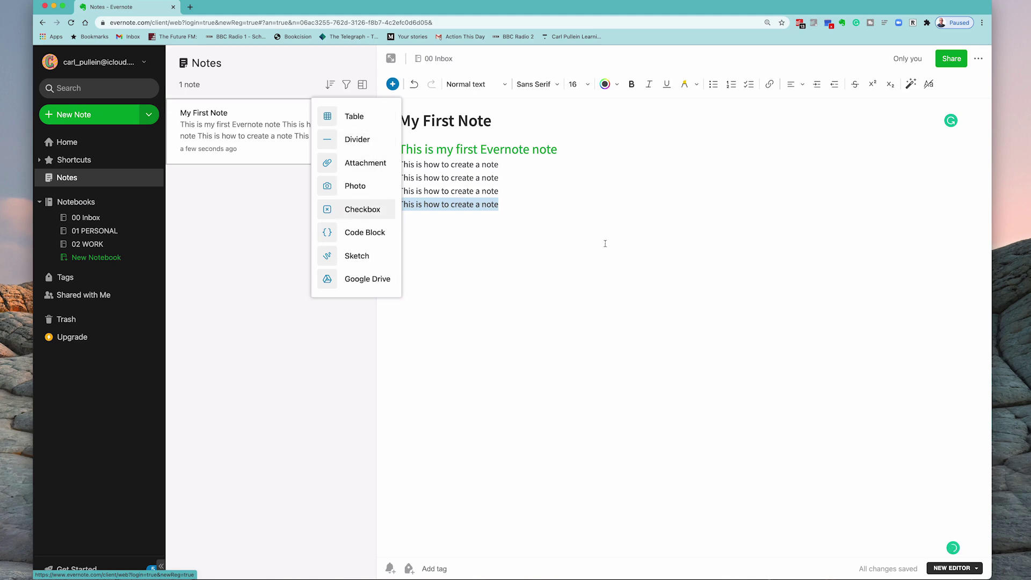
{"action": "left_click", "coordinate": [575, 213]}
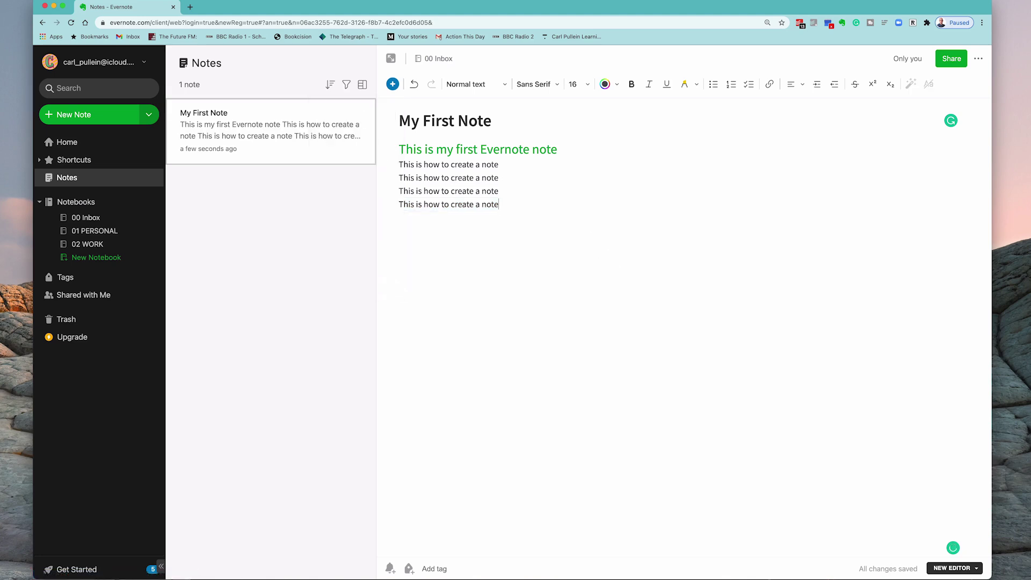
{"action": "key", "text": "Return"}
{"action": "left_click", "coordinate": [387, 86]}
{"action": "left_click", "coordinate": [372, 114]}
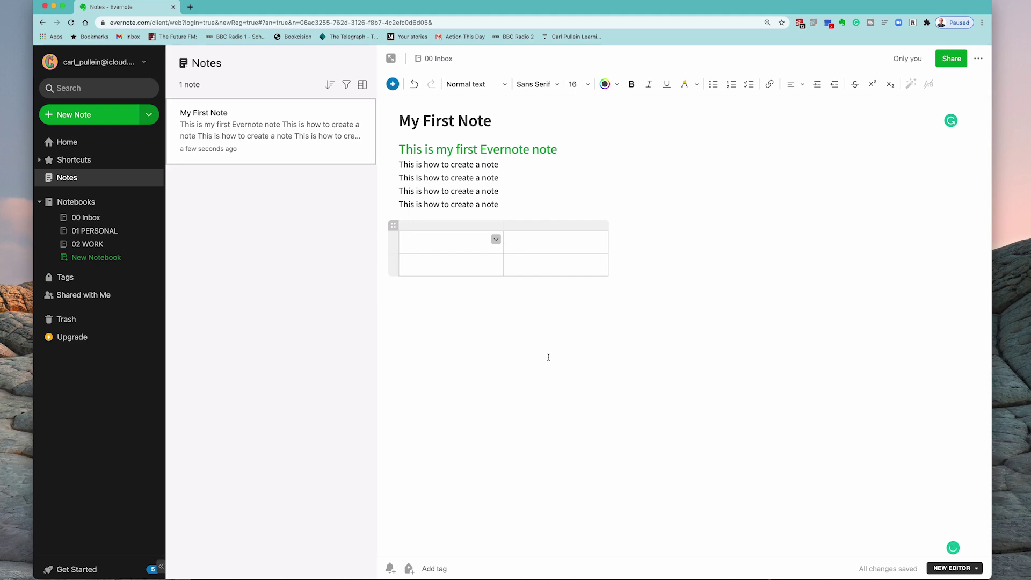
Label the top cells 'Header 1' and 'Header 2'.
{"action": "type", "text": "Info"}
{"action": "key", "text": "BackSpace"}
{"action": "key", "text": "BackSpace"}
{"action": "key", "text": "BackSpace"}
{"action": "key", "text": "BackSpace"}
{"action": "type", "text": "Header 1"}
{"action": "left_click", "coordinate": [508, 242]}
{"action": "type", "text": "Heade"}
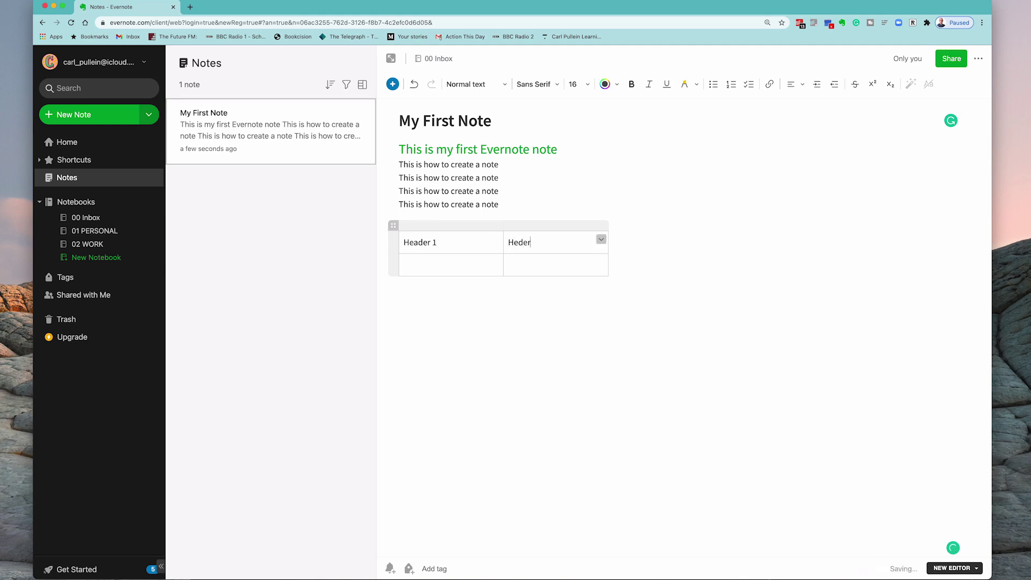
{"action": "key", "text": "BackSpace"}
{"action": "key", "text": "BackSpace"}
{"action": "type", "text": "der 2"}
Give the table's header row a light green background.
{"action": "left_click", "coordinate": [588, 344]}
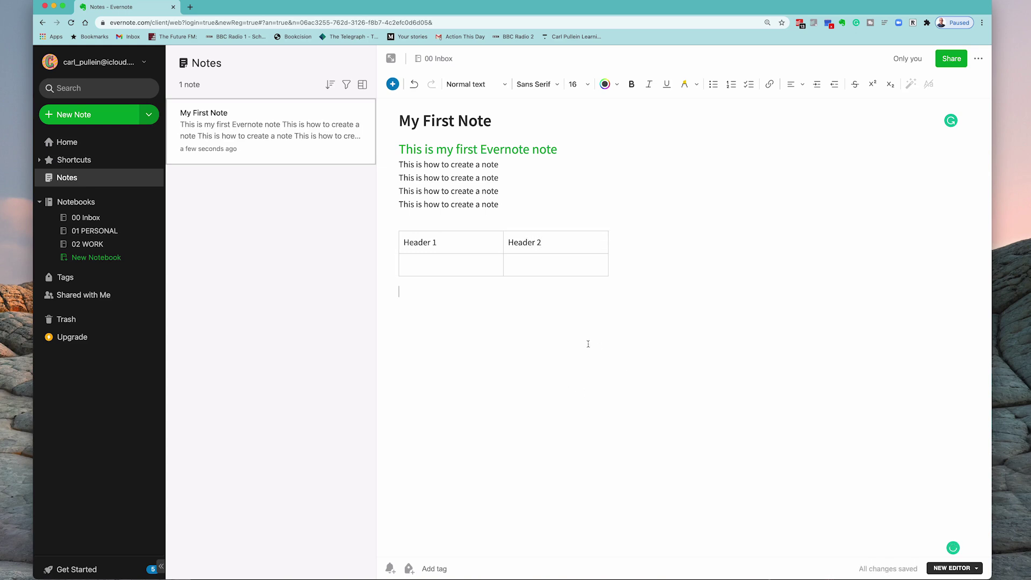
{"action": "left_click", "coordinate": [454, 235]}
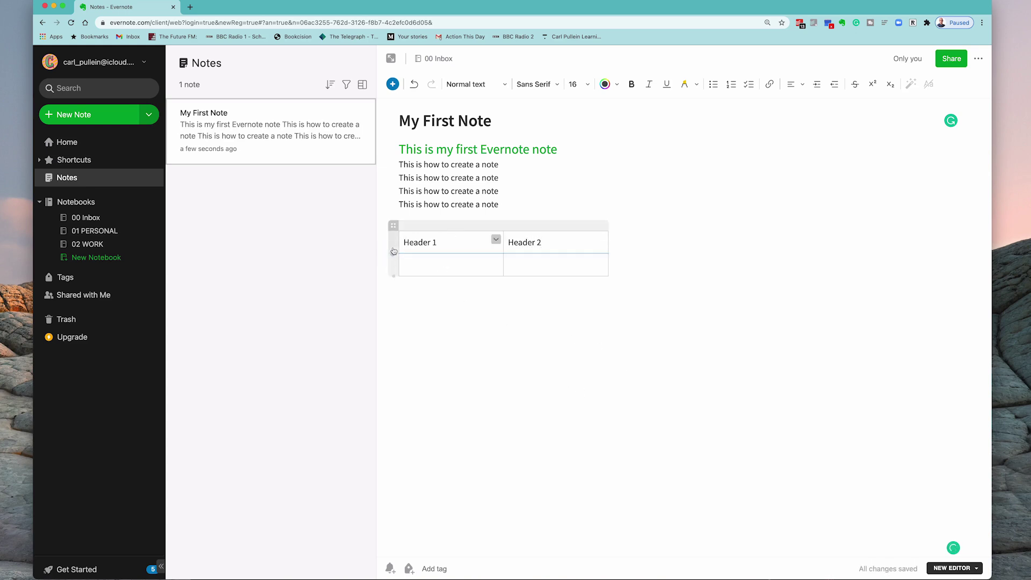
{"action": "left_click", "coordinate": [393, 240]}
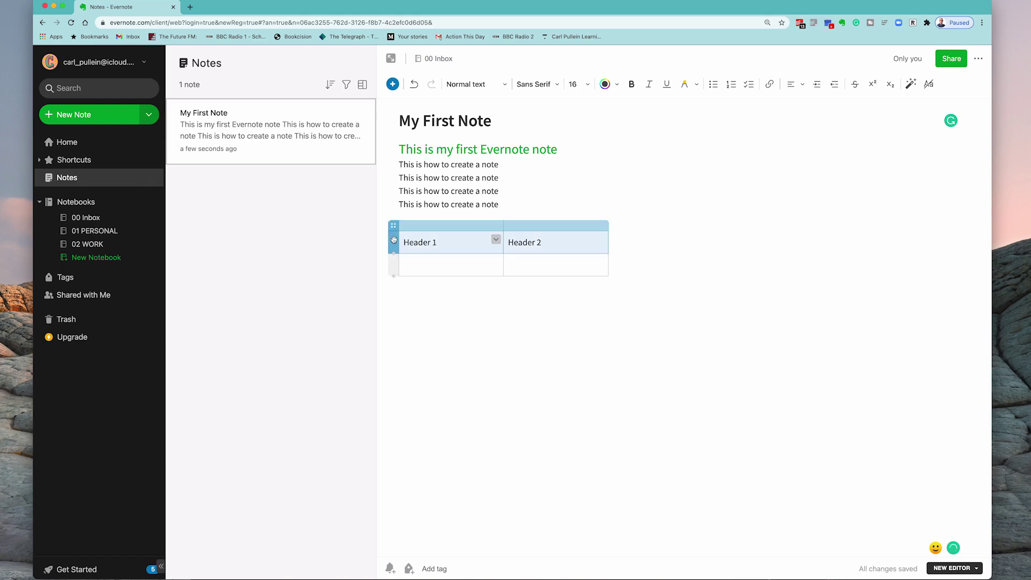
{"action": "left_click", "coordinate": [496, 240]}
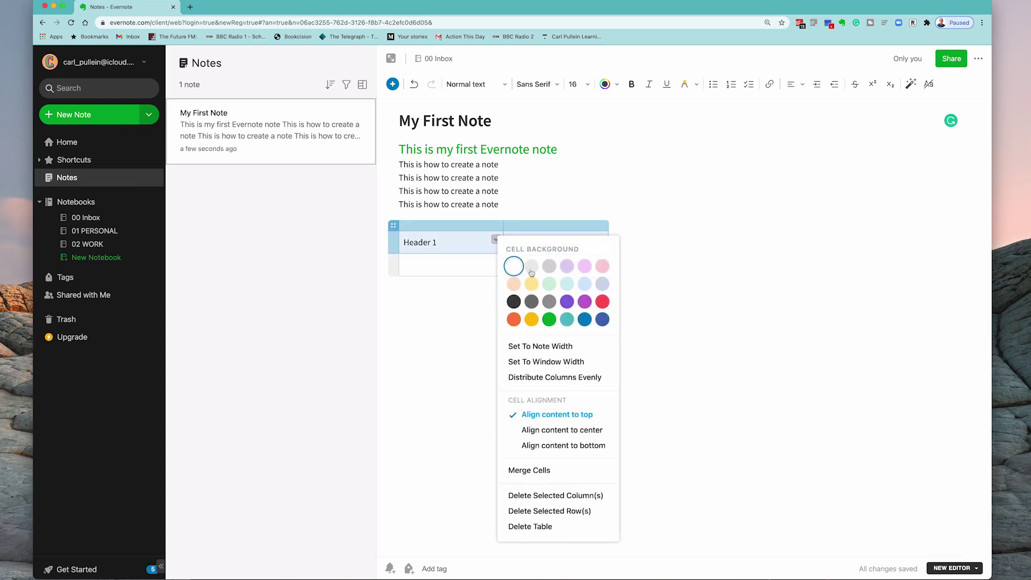
{"action": "left_click", "coordinate": [556, 283]}
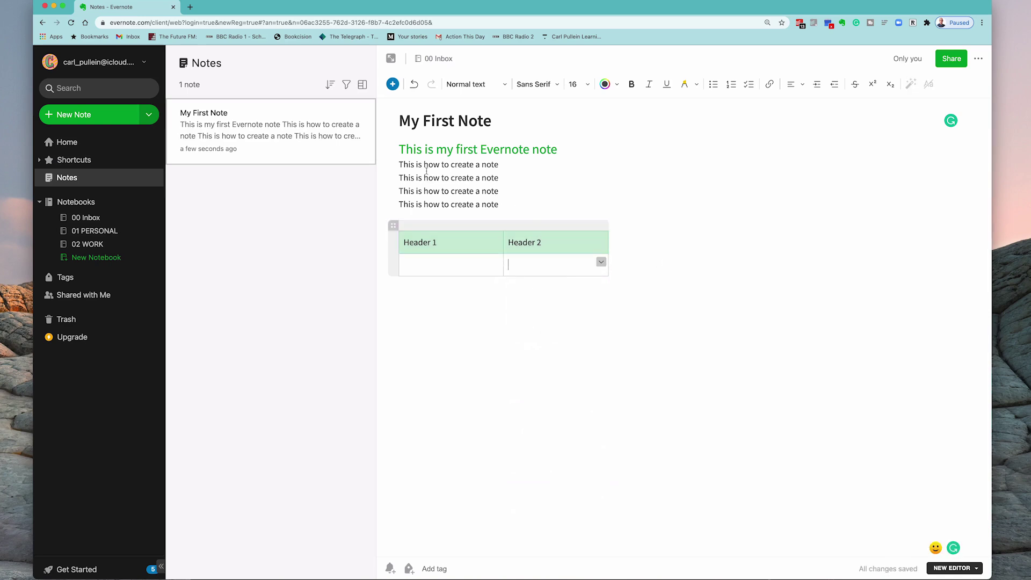
Paste the last three body lines into the cell under Header 1 and widen that column.
{"action": "left_click_drag", "start_coordinate": [398, 173], "coordinate": [501, 209]}
{"action": "key", "text": "super+c"}
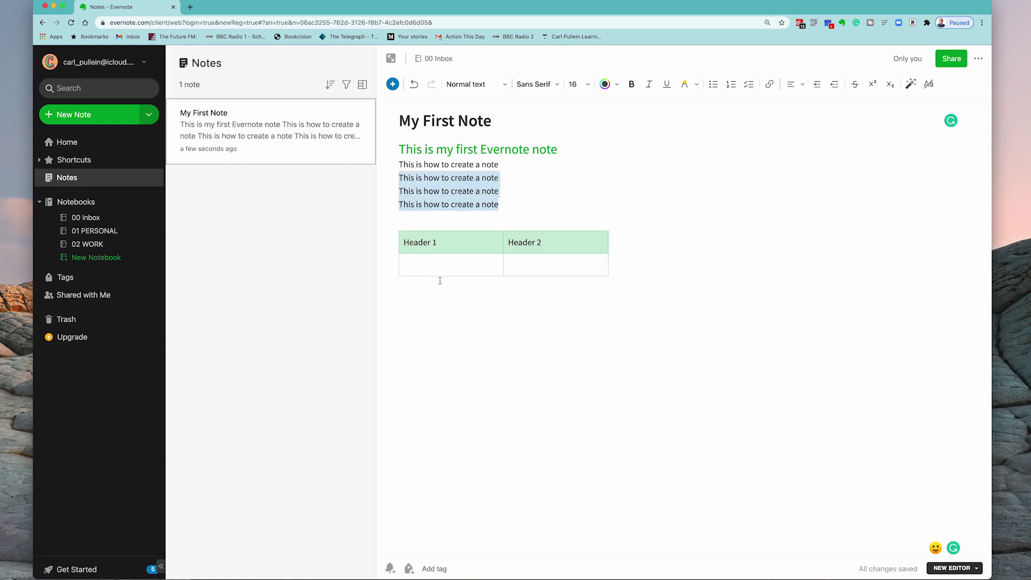
{"action": "left_click", "coordinate": [424, 264]}
{"action": "key", "text": "super+v"}
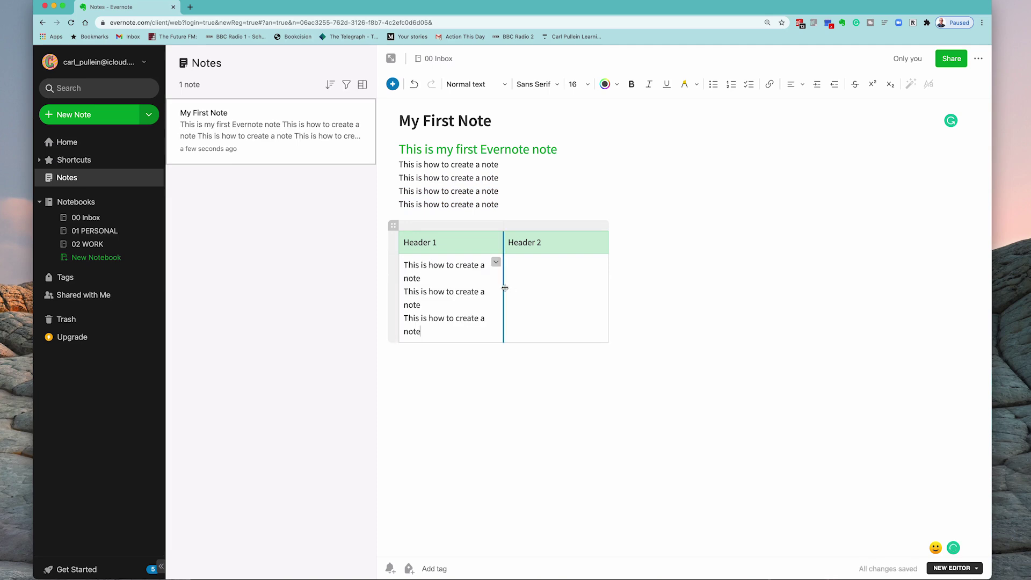
{"action": "left_click_drag", "start_coordinate": [505, 288], "coordinate": [524, 287]}
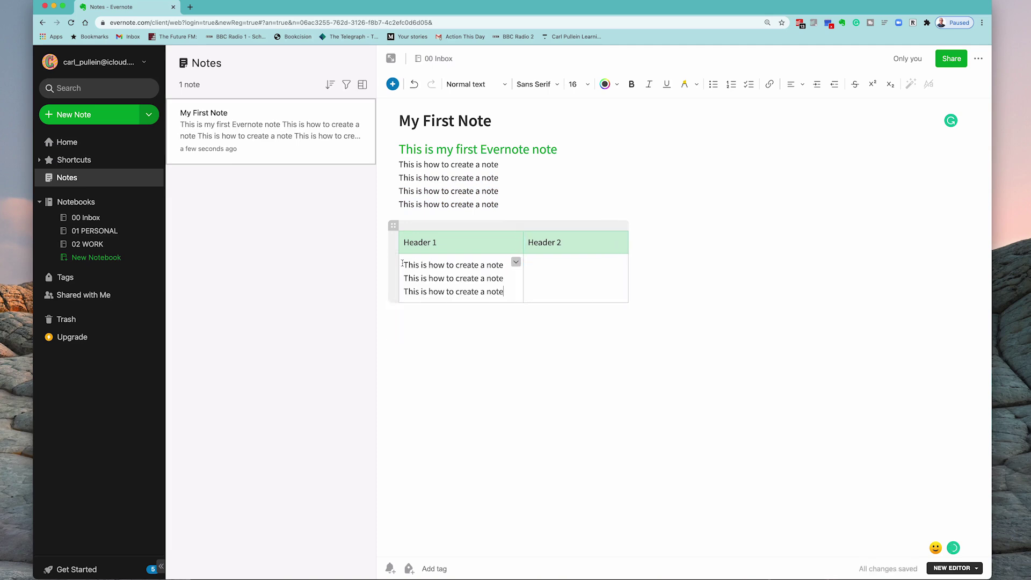
Toggle bullets on and off for the three lines in the Header 1 cell.
{"action": "left_click_drag", "start_coordinate": [402, 263], "coordinate": [529, 296]}
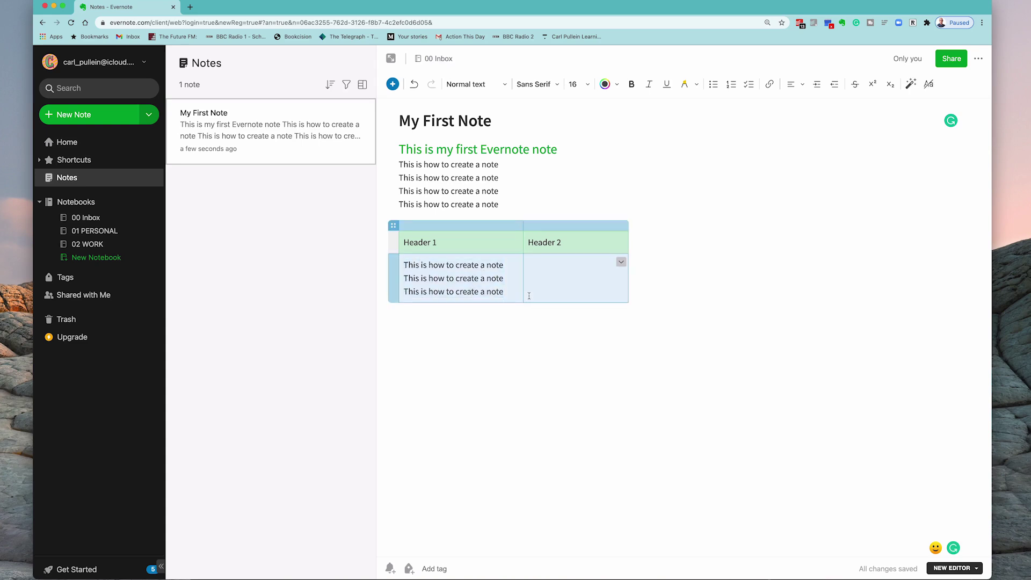
{"action": "left_click", "coordinate": [497, 291]}
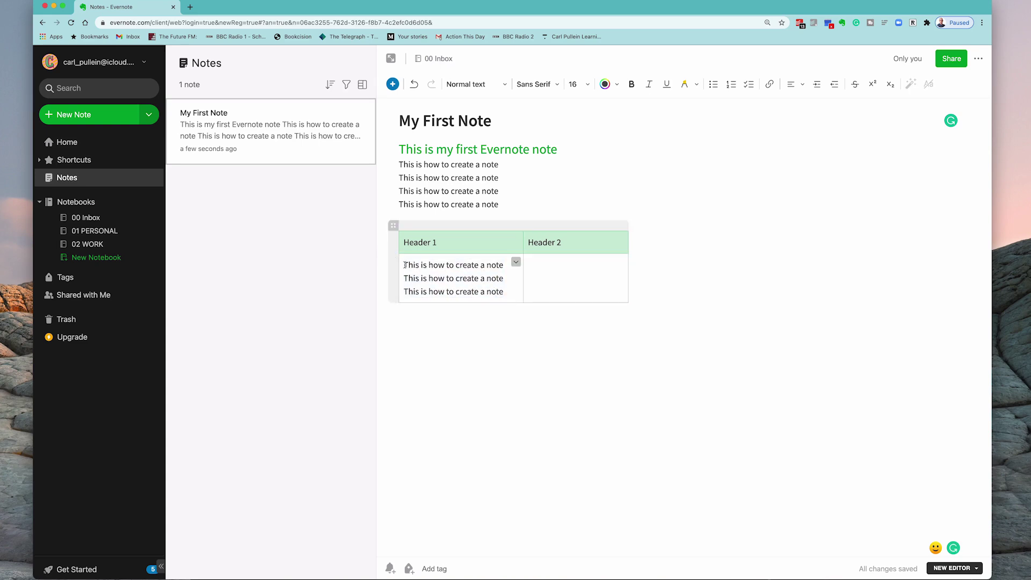
{"action": "left_click_drag", "start_coordinate": [404, 265], "coordinate": [523, 292]}
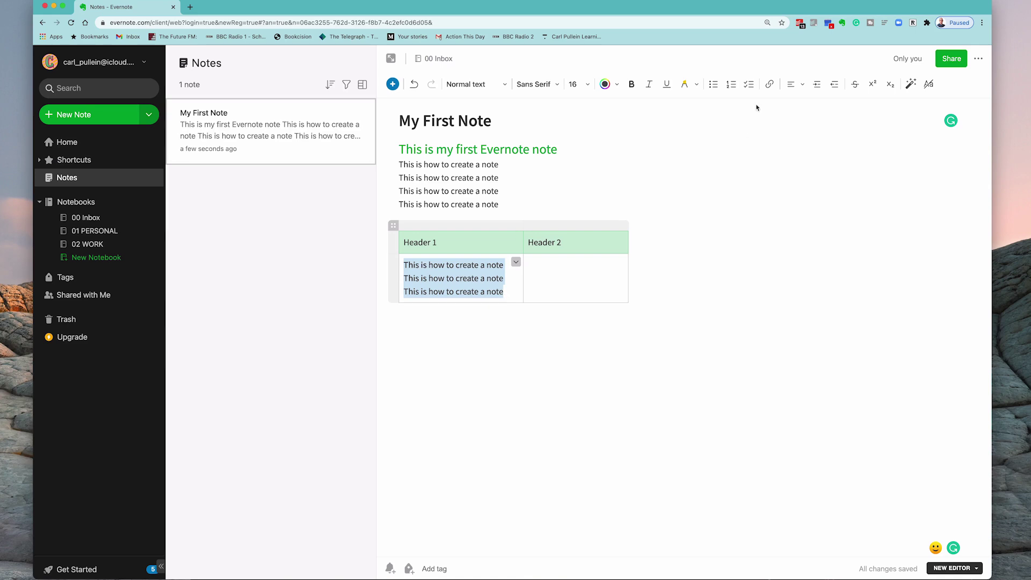
{"action": "left_click", "coordinate": [714, 85]}
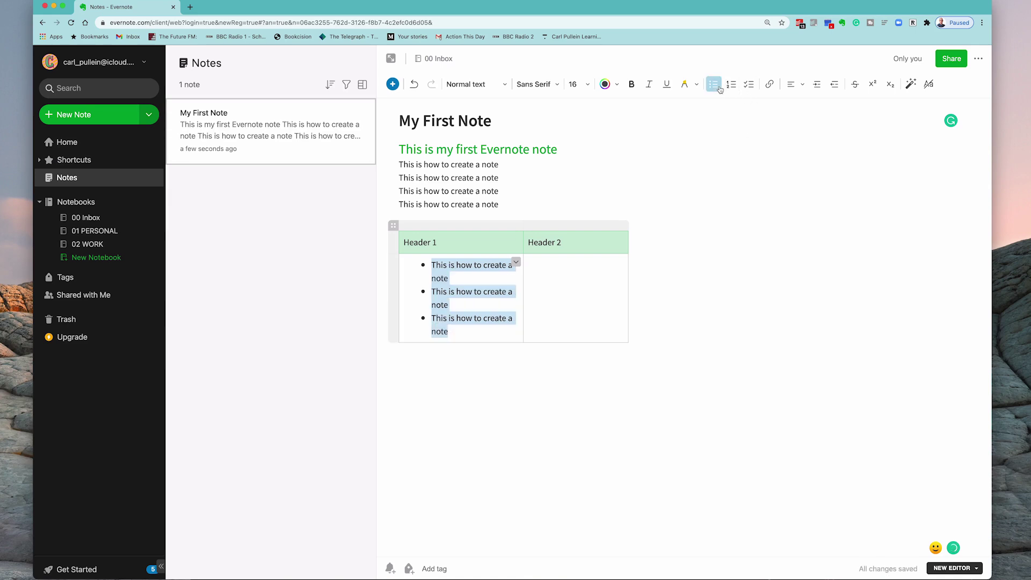
{"action": "left_click", "coordinate": [719, 89]}
{"action": "left_click", "coordinate": [717, 183]}
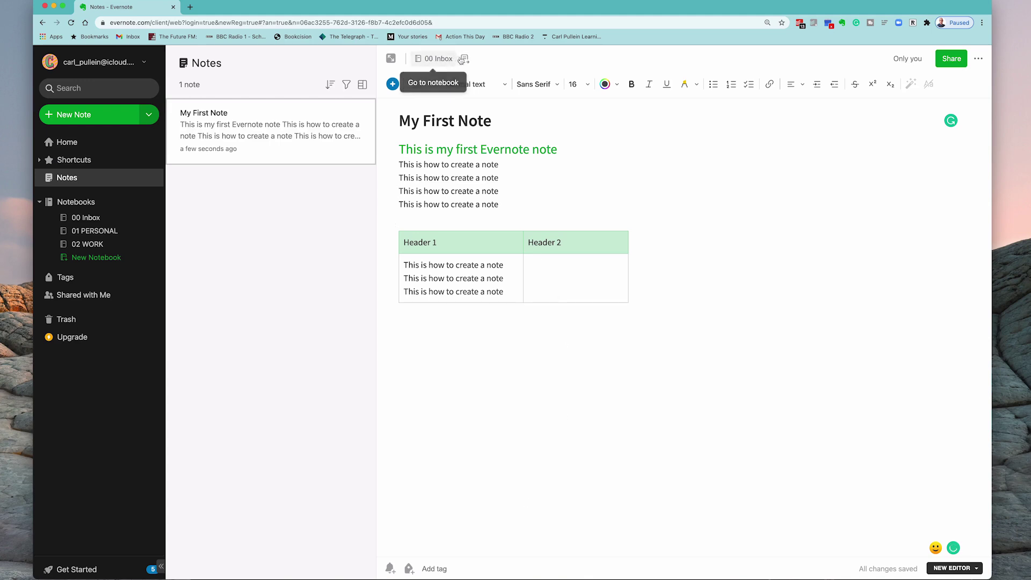
Move the note to the 01 PERSONAL notebook.
{"action": "left_click", "coordinate": [464, 59]}
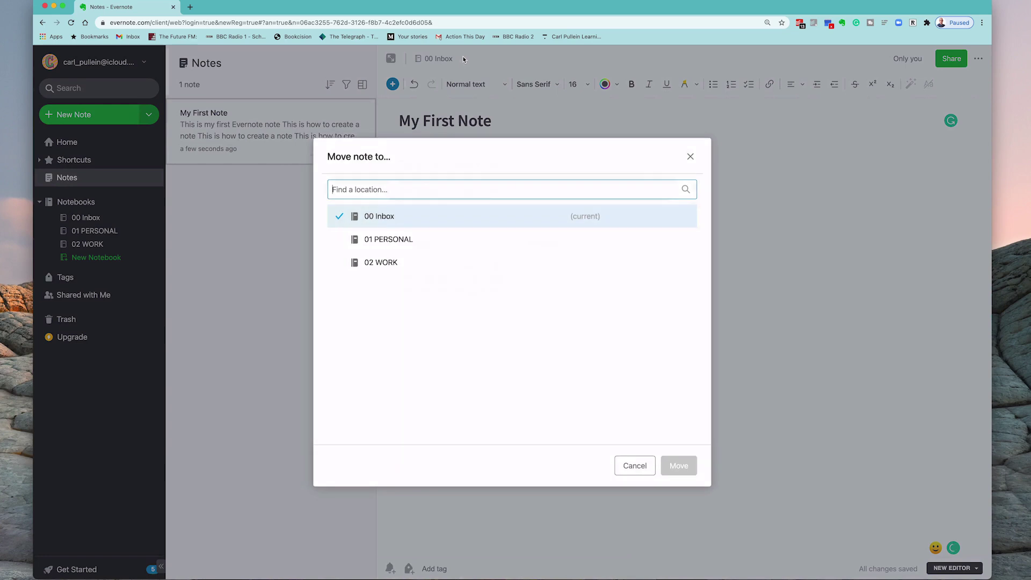
{"action": "left_click", "coordinate": [393, 244]}
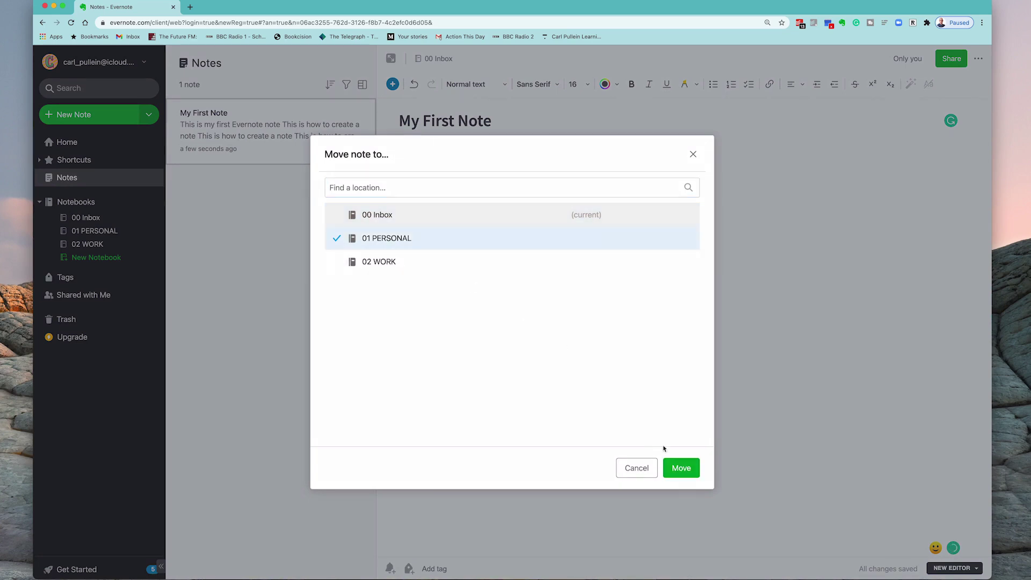
{"action": "left_click", "coordinate": [685, 468]}
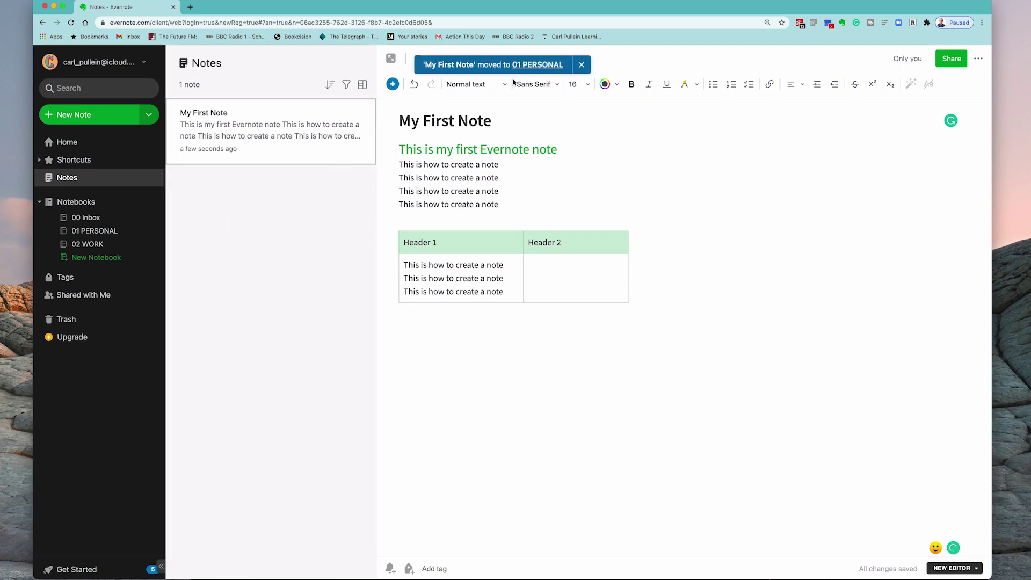
Create and apply a new tag named 'Sample' to the note.
{"action": "left_click", "coordinate": [417, 565]}
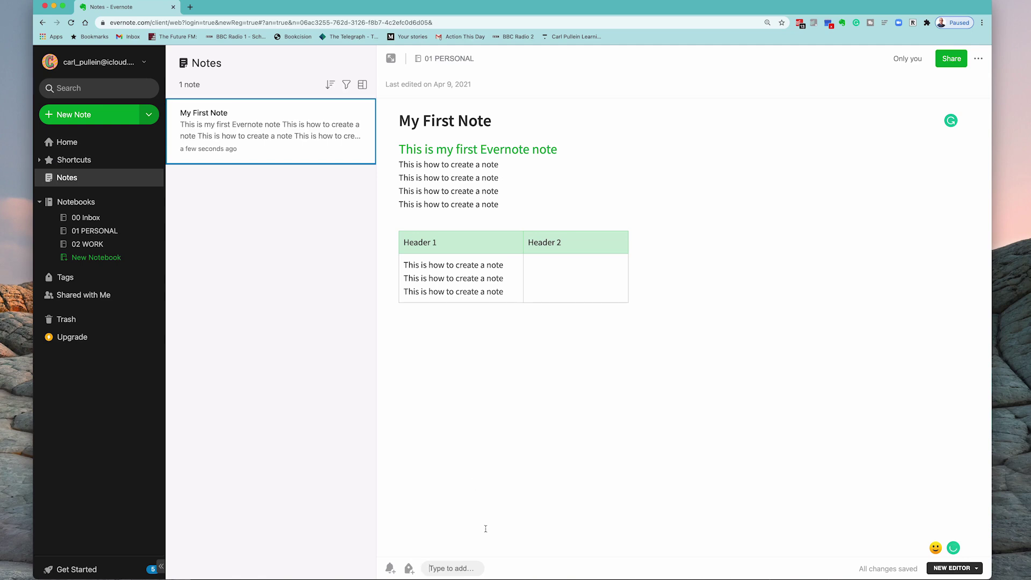
{"action": "type", "text": "SAmple"}
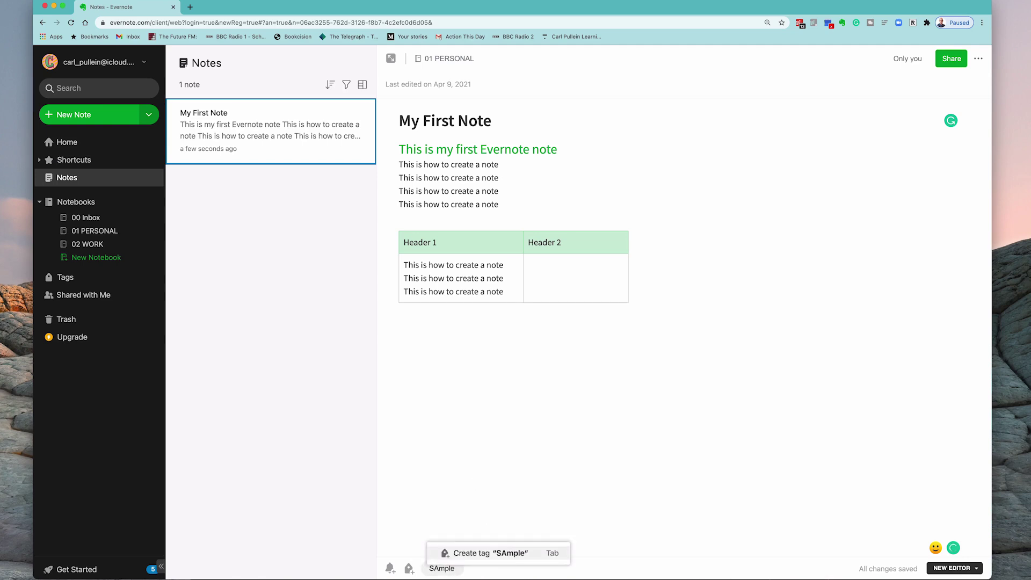
{"action": "key", "text": "BackSpace"}
{"action": "key", "text": "BackSpace"}
{"action": "key", "text": "BackSpace"}
{"action": "key", "text": "BackSpace"}
{"action": "key", "text": "BackSpace"}
{"action": "type", "text": "ample"}
{"action": "left_click", "coordinate": [520, 554]}
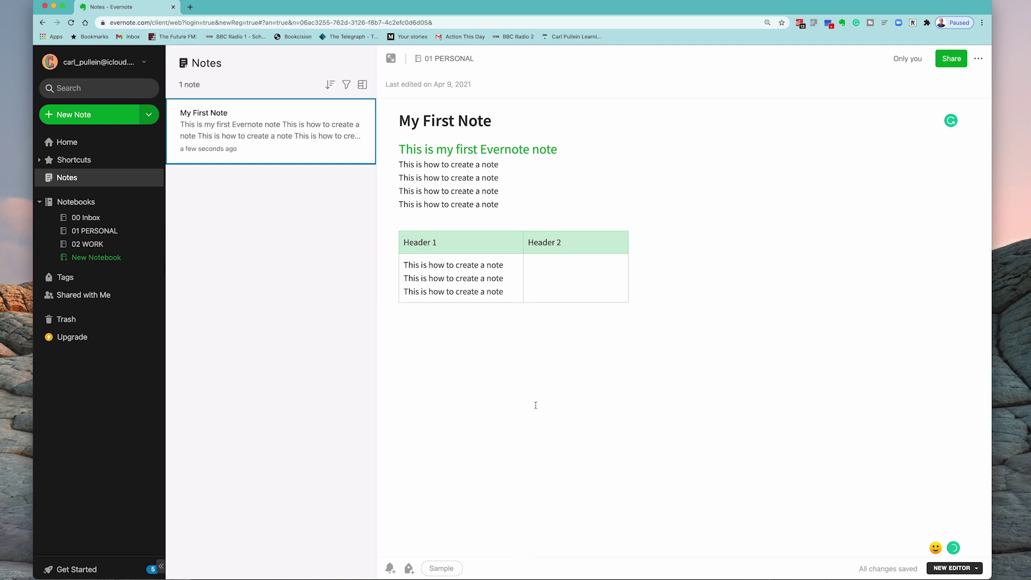
{"action": "left_click", "coordinate": [535, 405]}
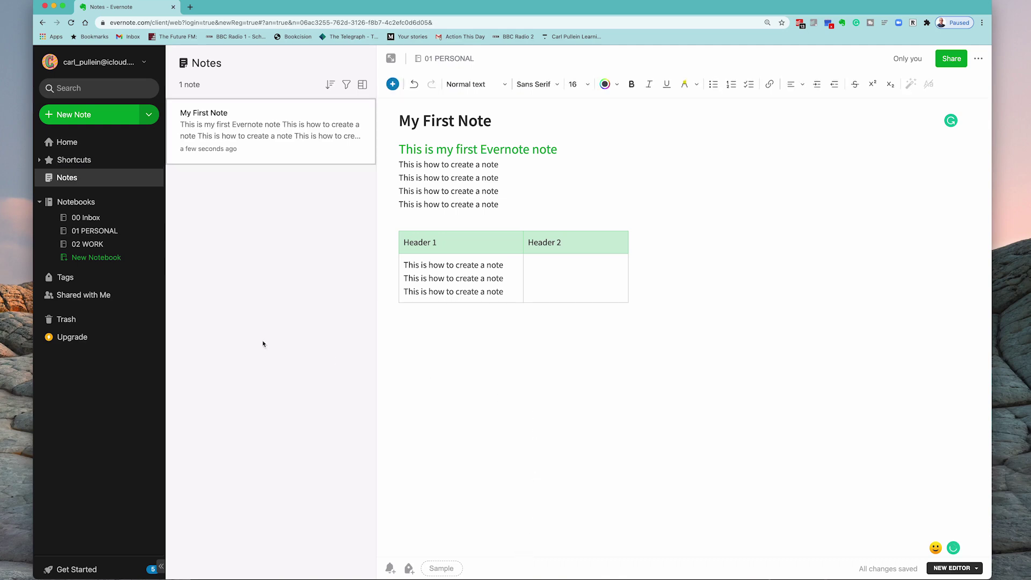
In 01 PERSONAL, apply the Sample tag to My First Note, then go to Home.
{"action": "left_click", "coordinate": [115, 238]}
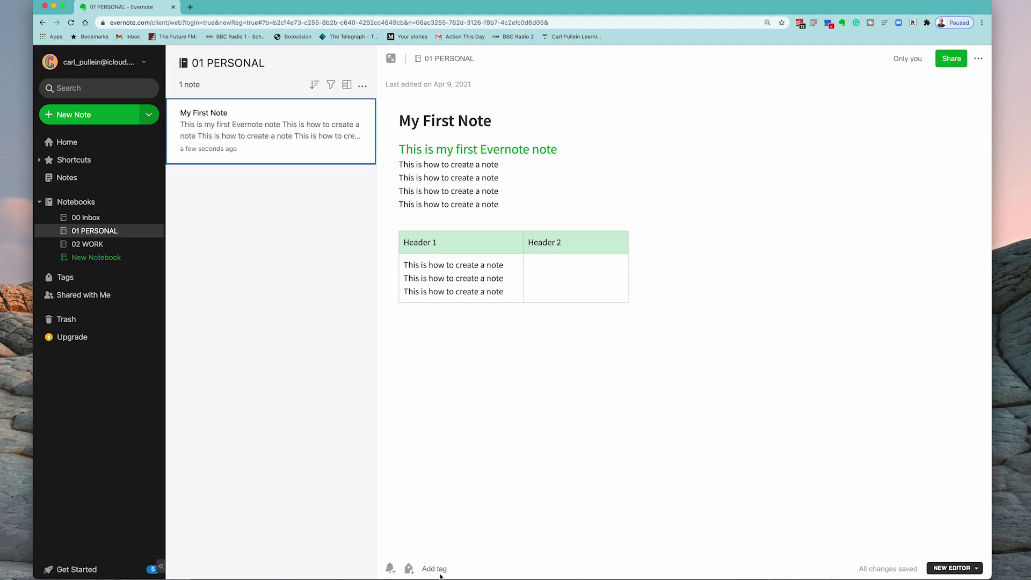
{"action": "left_click", "coordinate": [435, 569]}
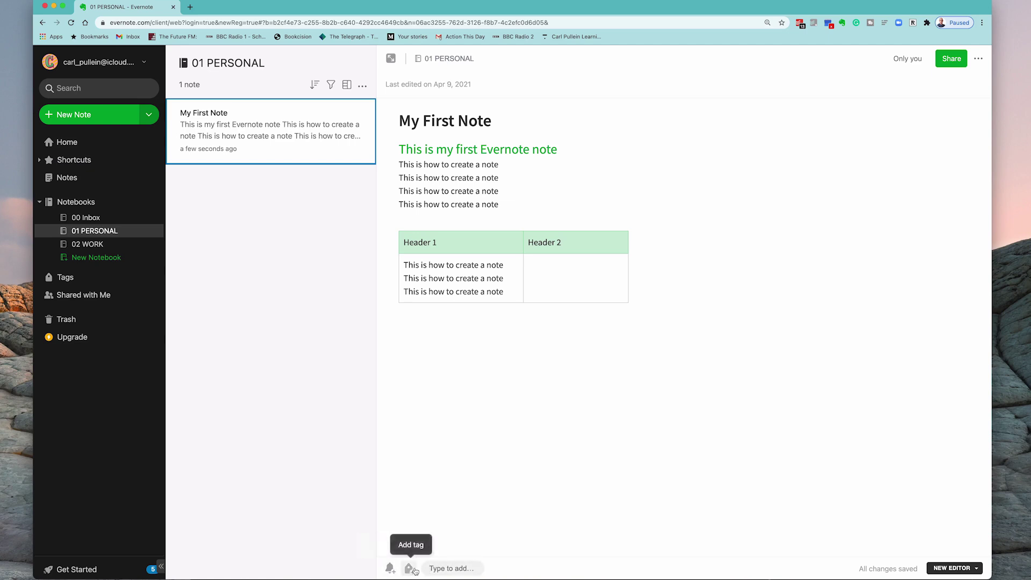
{"action": "type", "text": "Sample"}
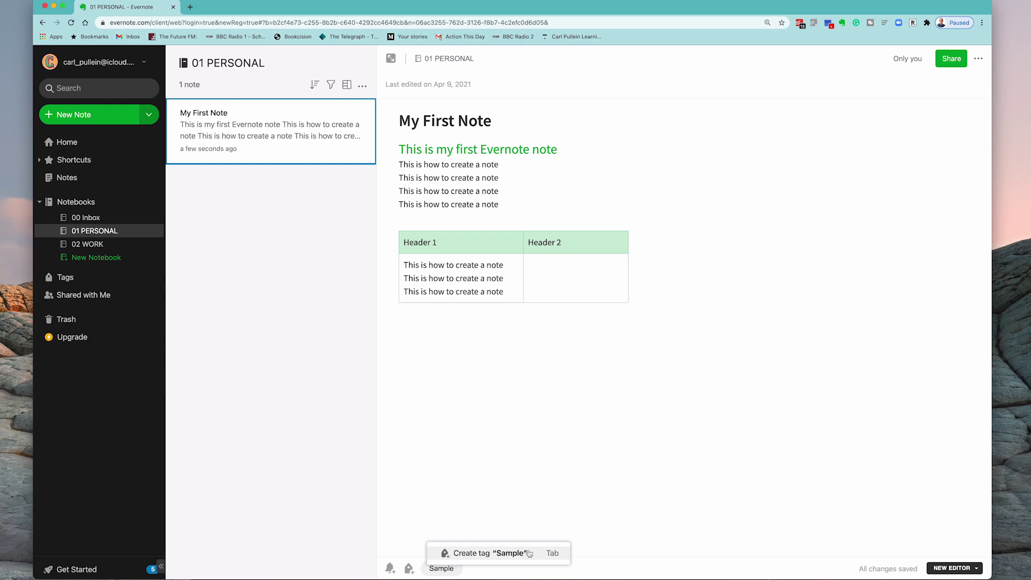
{"action": "left_click", "coordinate": [528, 553]}
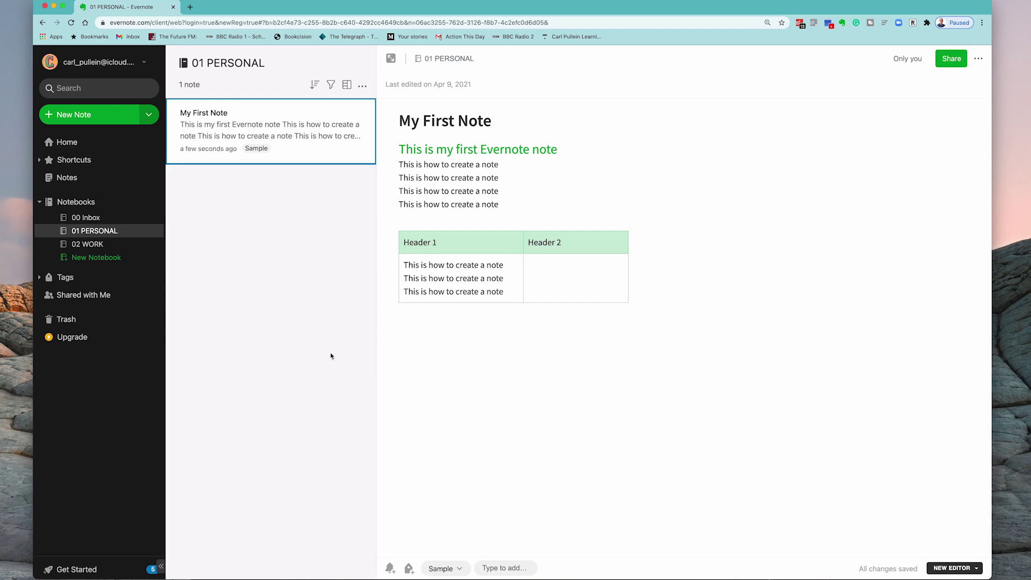
{"action": "left_click", "coordinate": [68, 143]}
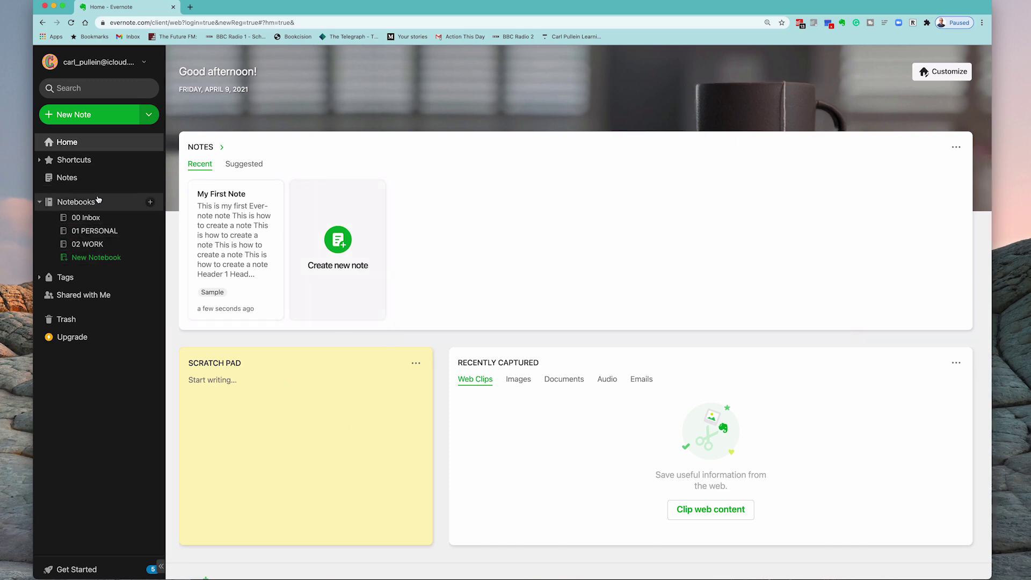
Go to the Evernote notes list, then head to the Carl Pullein Learning Centre site.
{"action": "left_click", "coordinate": [82, 179]}
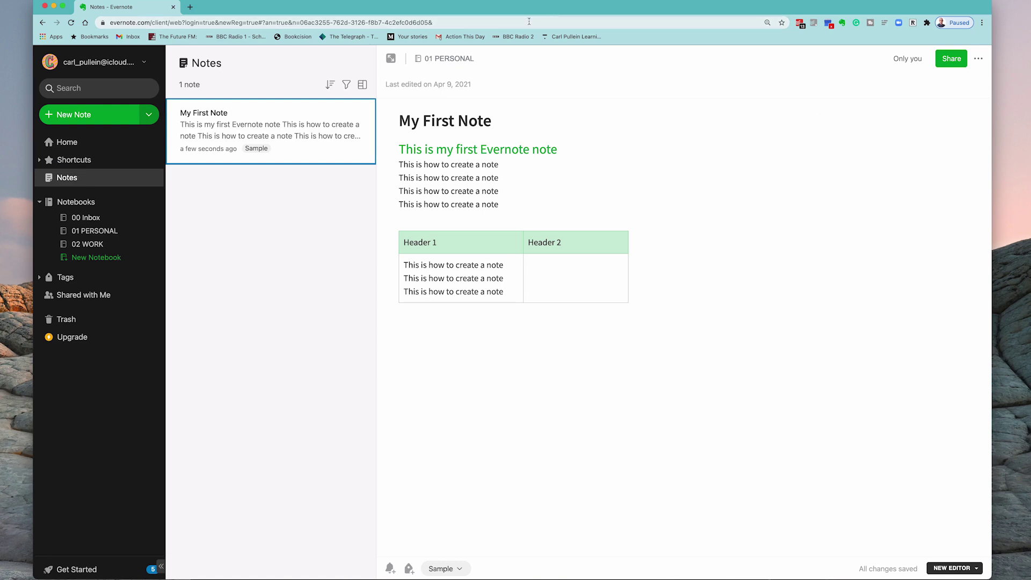
{"action": "left_click", "coordinate": [577, 37]}
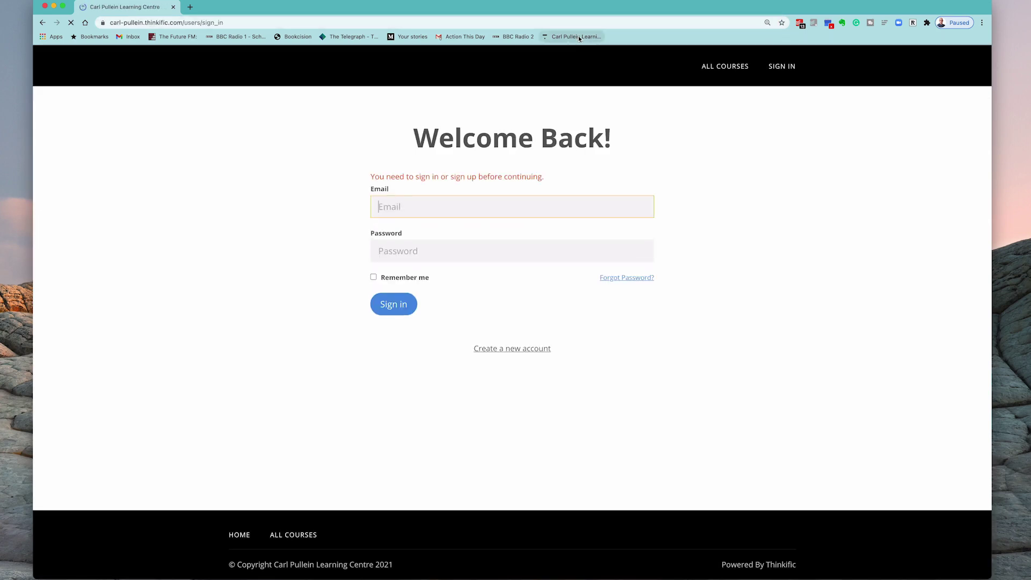
Open The Ultimate Productivity Course Bundle from All Courses and launch the Evernote Web Clipper on it.
{"action": "left_click", "coordinate": [723, 75]}
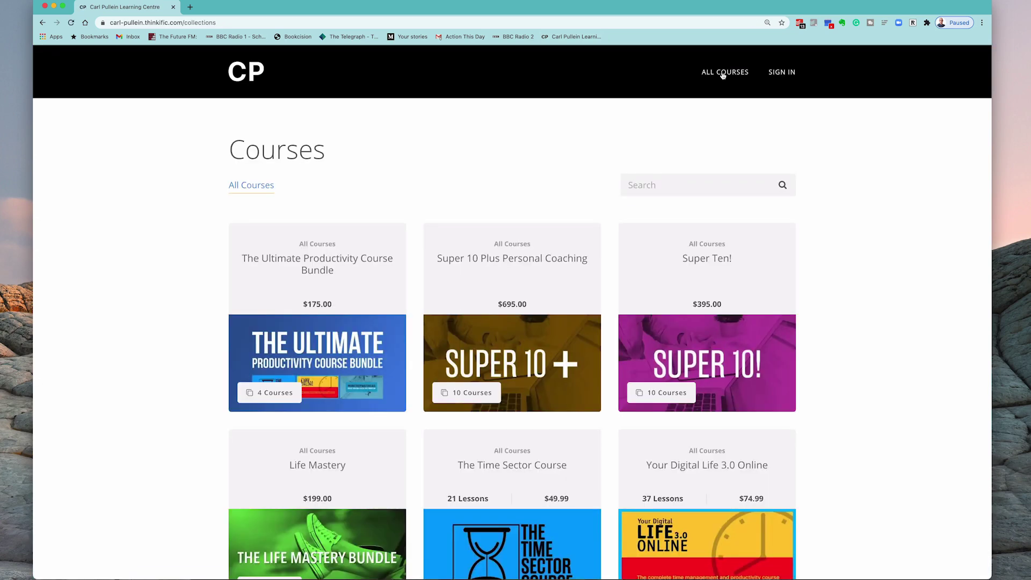
{"action": "left_click", "coordinate": [291, 352]}
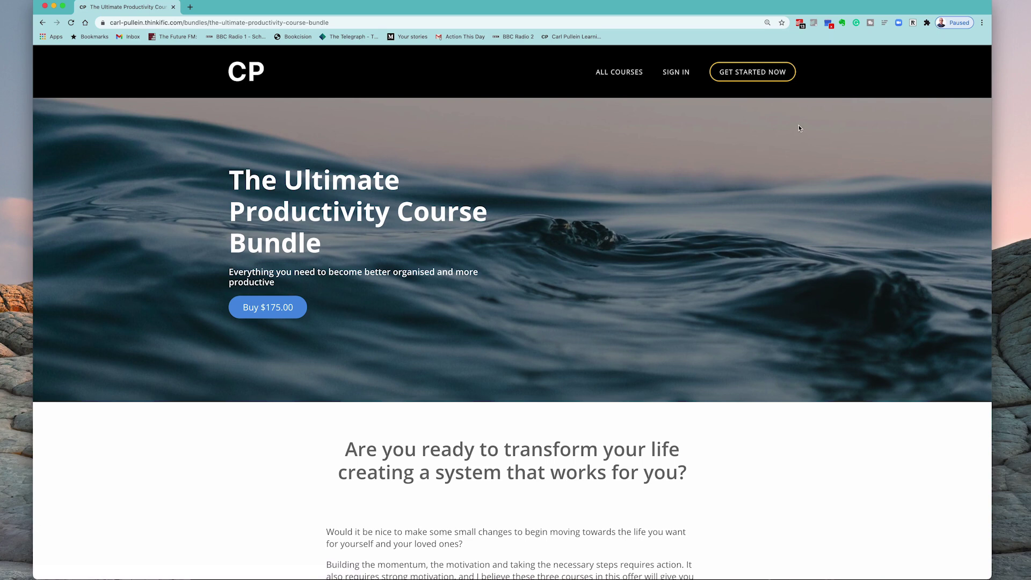
{"action": "left_click", "coordinate": [842, 24]}
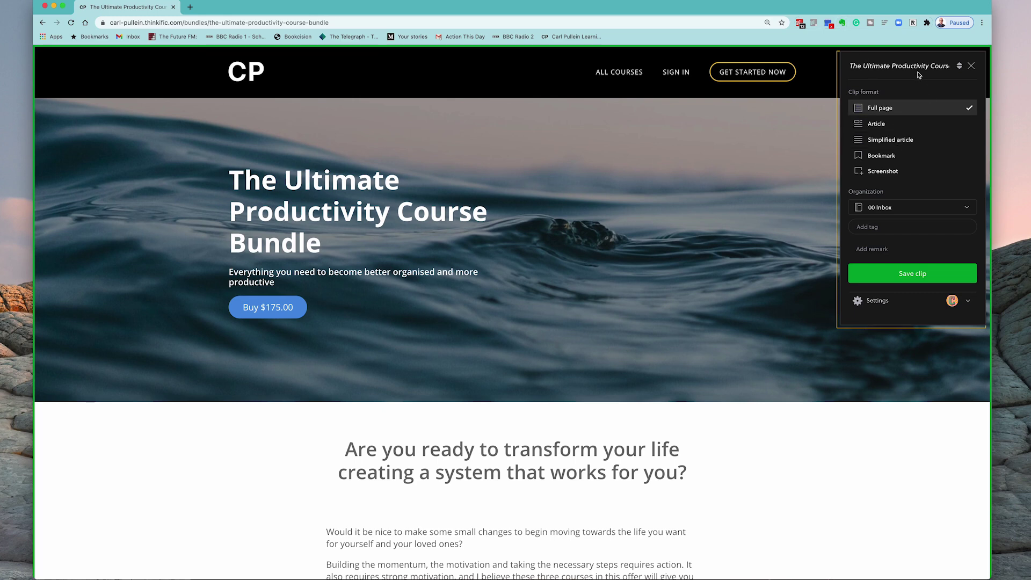
{"action": "left_click", "coordinate": [968, 304]}
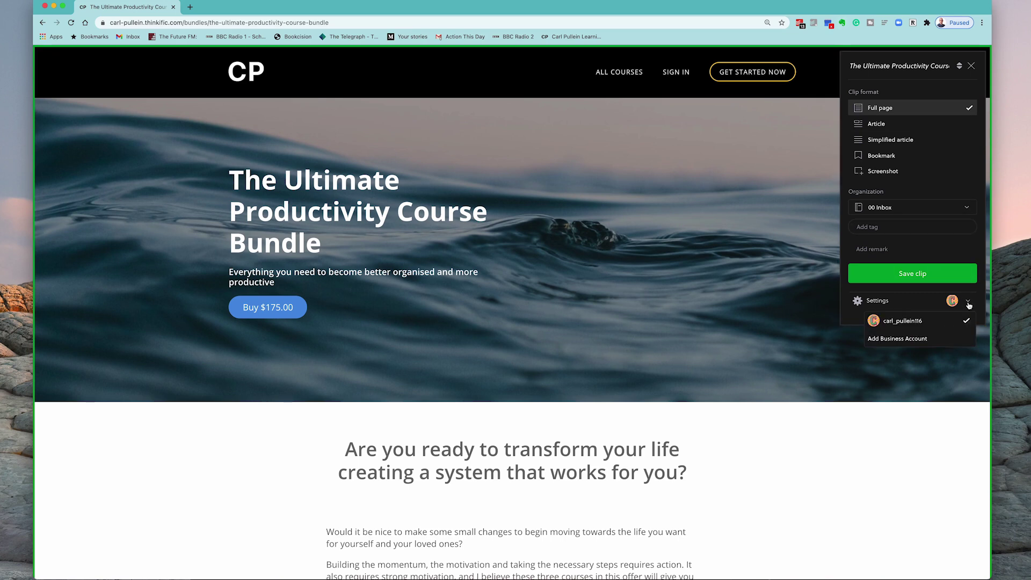
{"action": "left_click", "coordinate": [968, 304]}
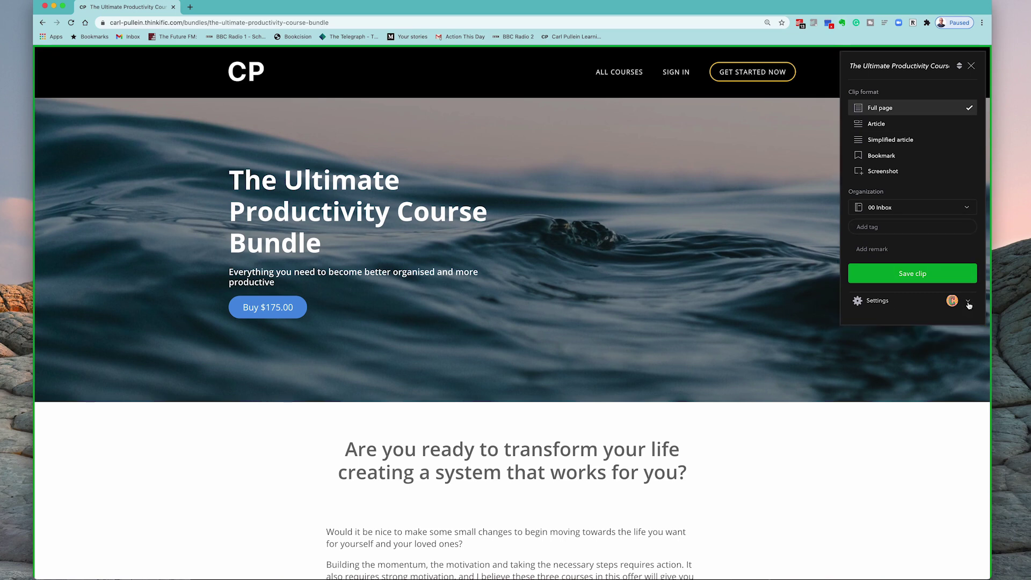
{"action": "left_click", "coordinate": [927, 24]}
{"action": "left_click", "coordinate": [927, 23]}
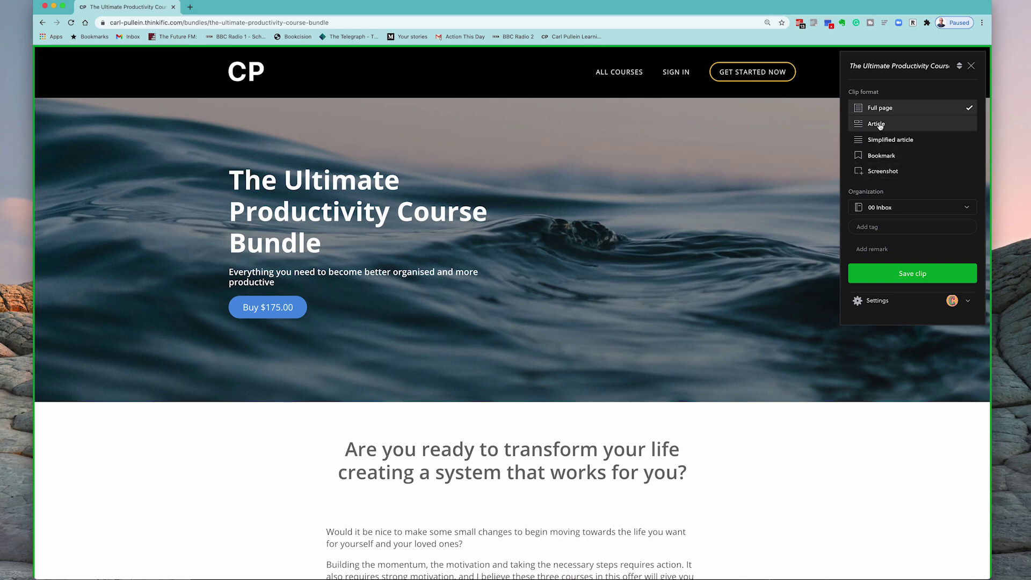
Preview the course page as an Article, then a Simplified article, then a Bookmark clip.
{"action": "left_click", "coordinate": [880, 126]}
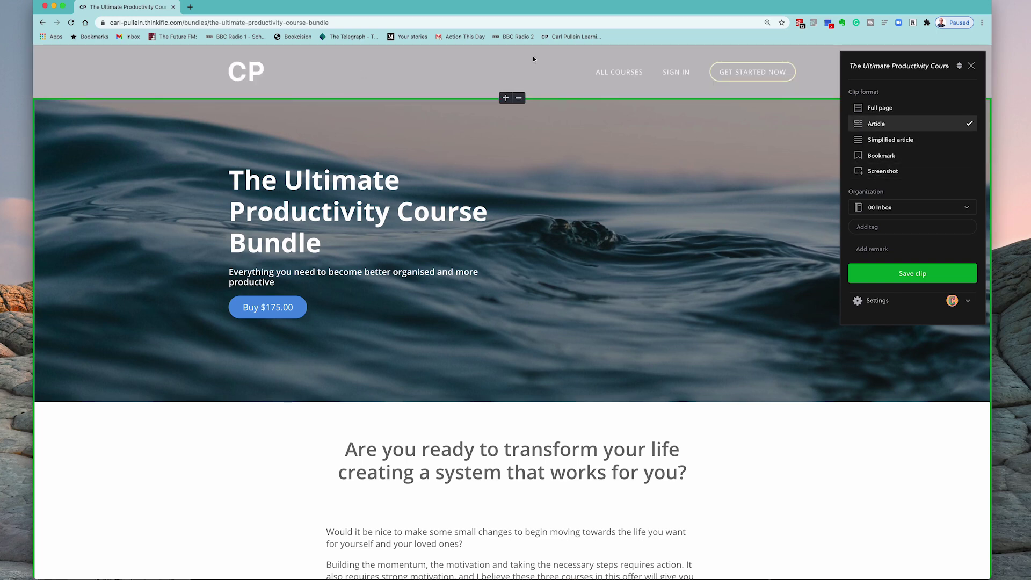
{"action": "scroll", "coordinate": [580, 276], "scroll_direction": "down", "scroll_amount": 10}
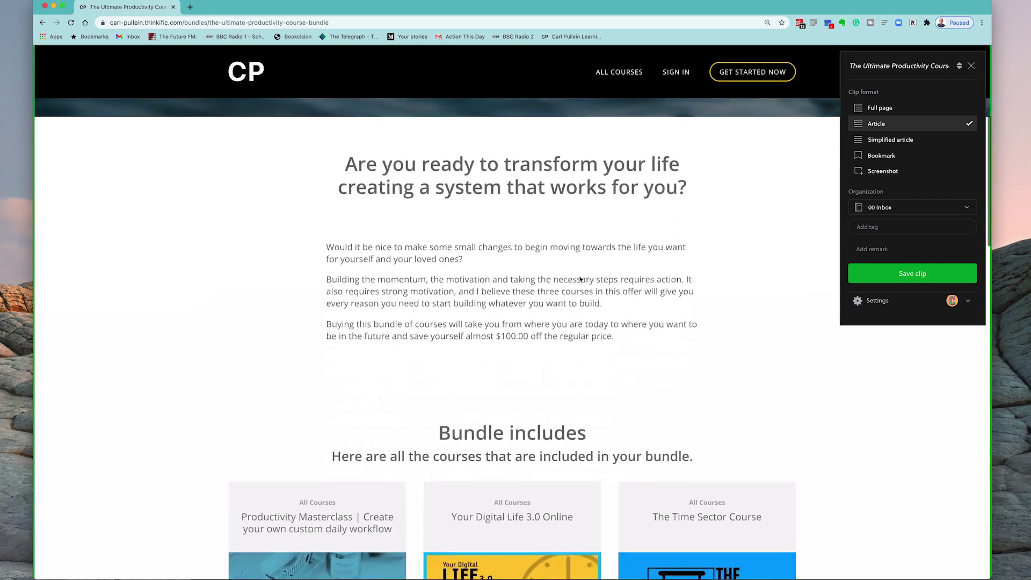
{"action": "scroll", "coordinate": [580, 276], "scroll_direction": "up", "scroll_amount": 10}
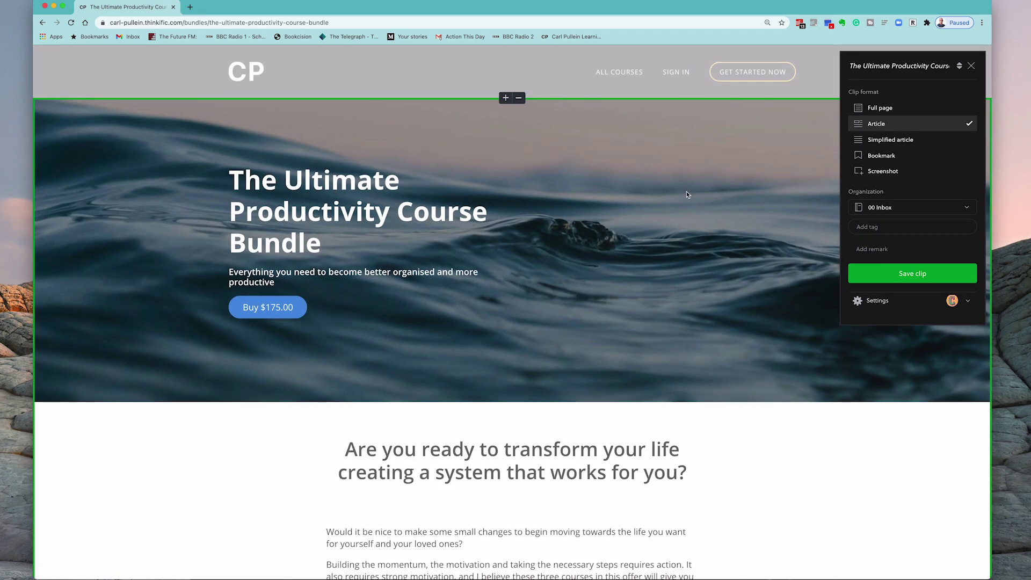
{"action": "left_click", "coordinate": [903, 141]}
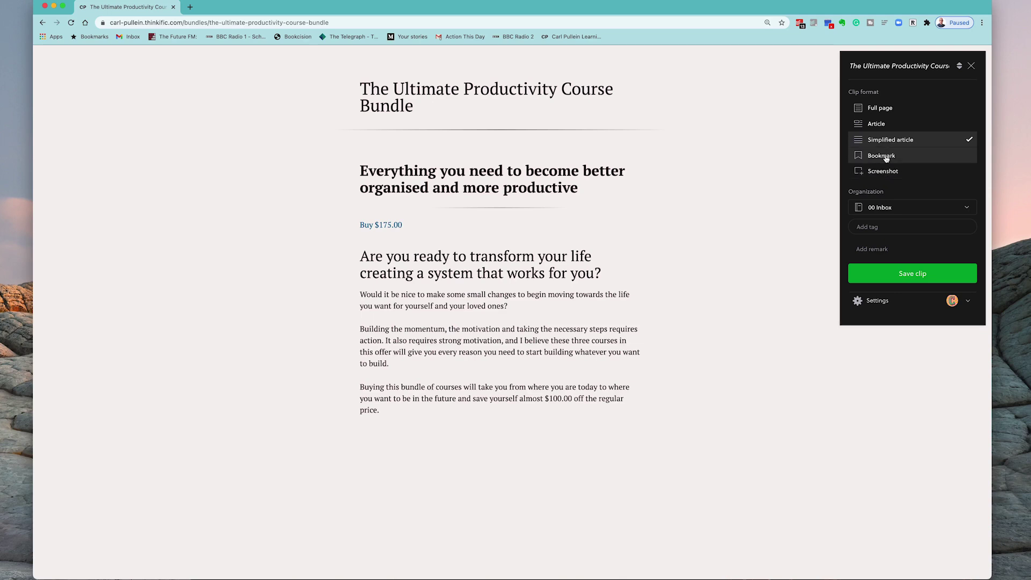
{"action": "left_click", "coordinate": [882, 156]}
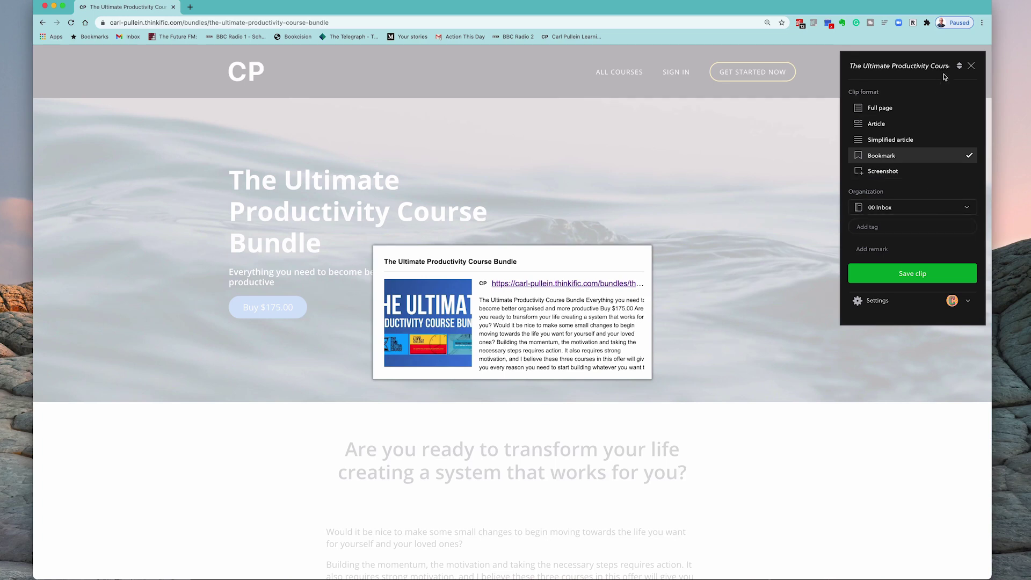
Close the clipper without saving, go back to Evernote Home, and dismiss the setup prompt.
{"action": "left_click", "coordinate": [972, 67]}
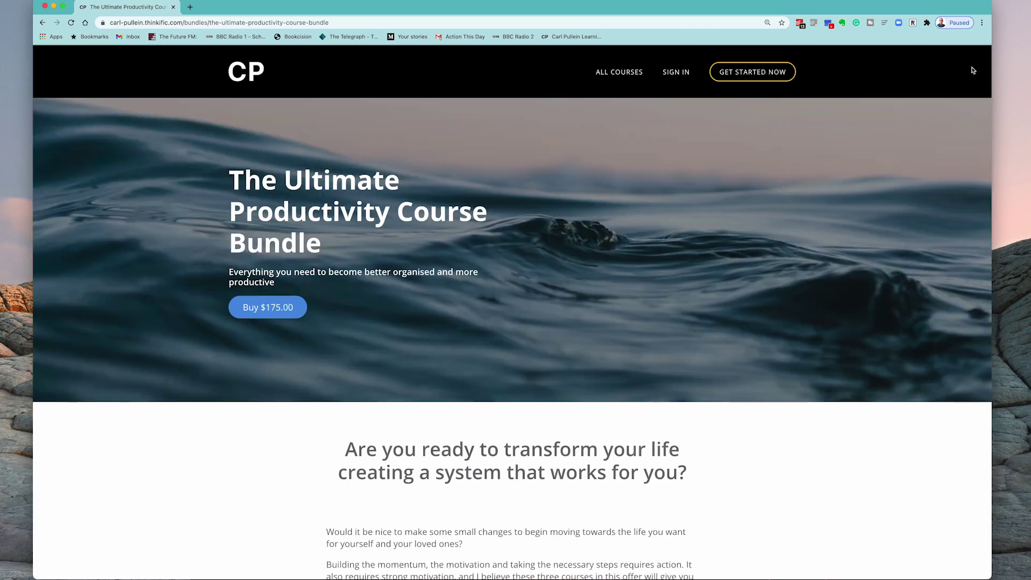
{"action": "scroll", "coordinate": [370, 110], "scroll_direction": "left", "scroll_amount": 5}
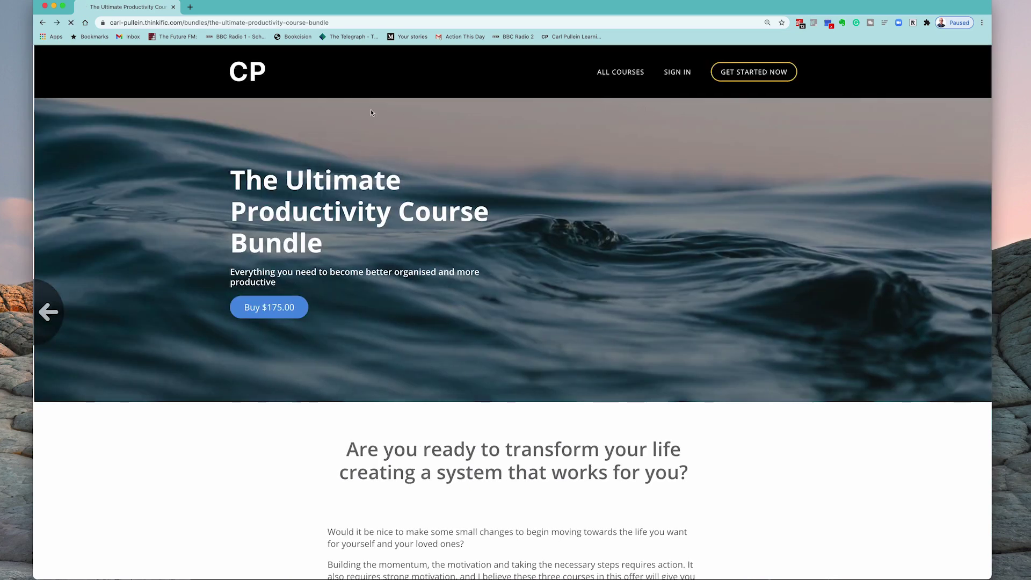
{"action": "scroll", "coordinate": [343, 227], "scroll_direction": "left", "scroll_amount": 5}
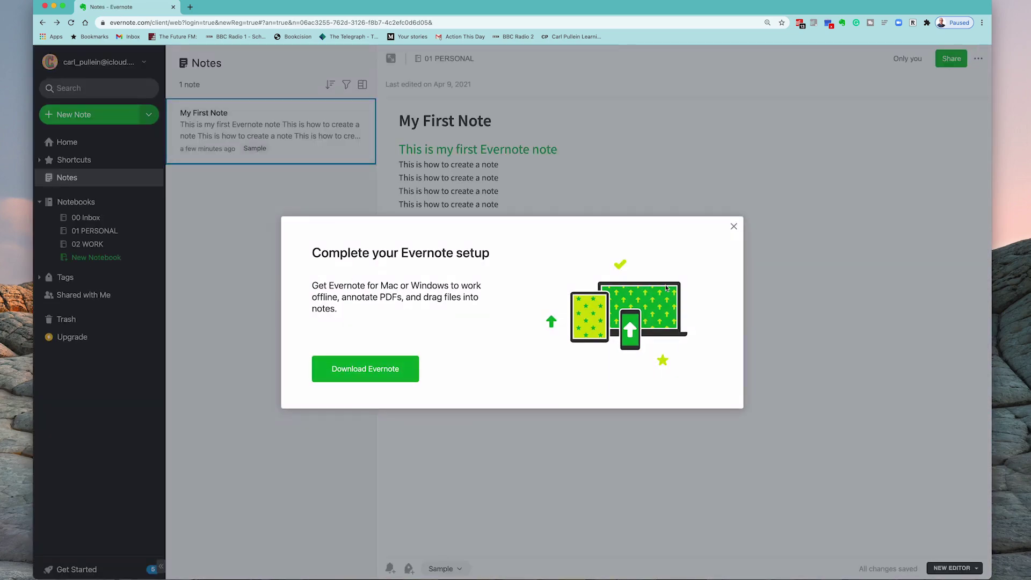
{"action": "left_click", "coordinate": [734, 226]}
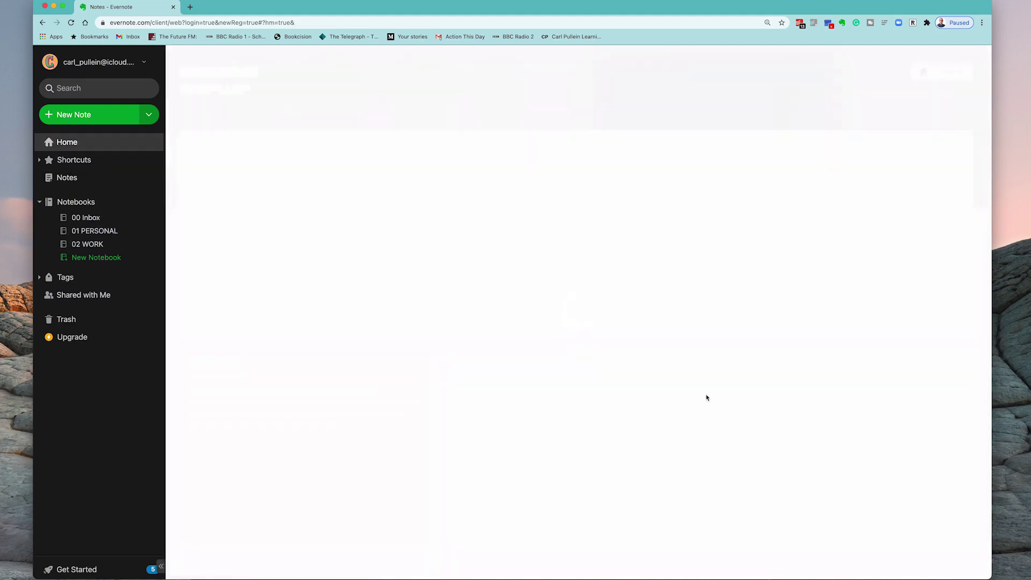